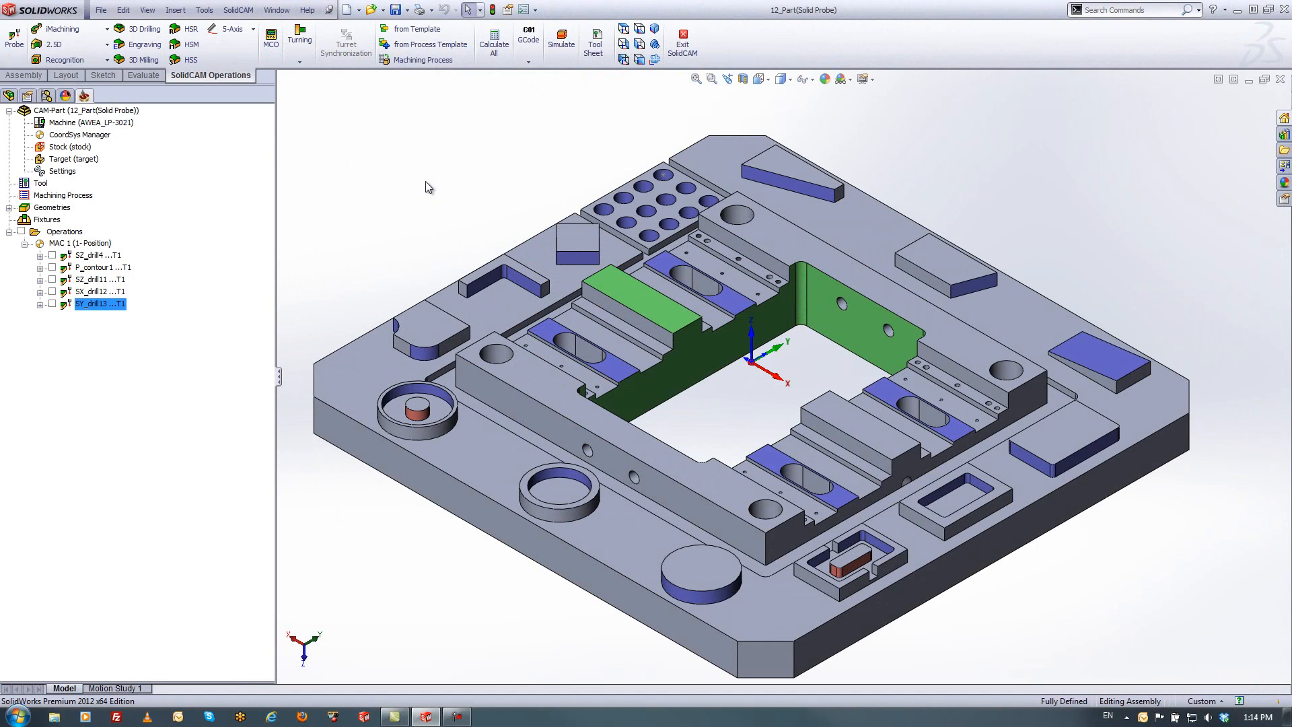
Start a new probe operation and set its technology to Angle Z
{"action": "left_click", "coordinate": [12, 44]}
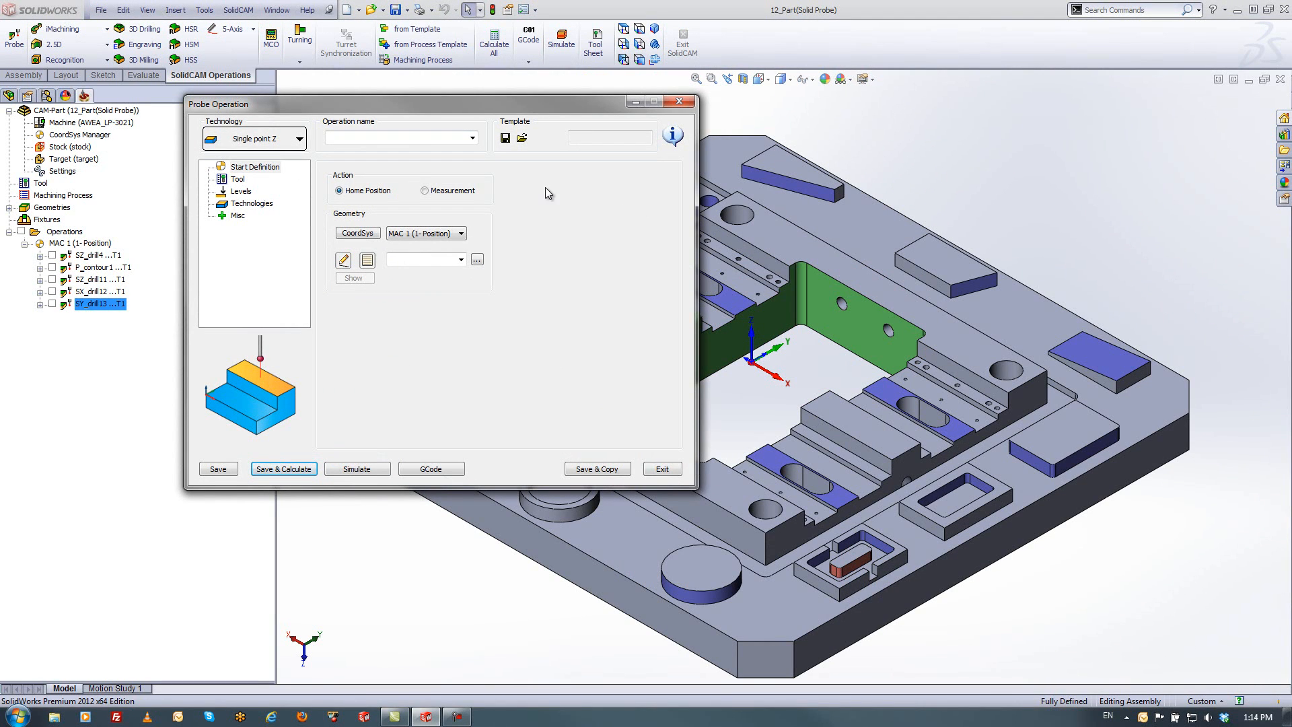
{"action": "left_click_drag", "start_coordinate": [584, 109], "coordinate": [542, 96]}
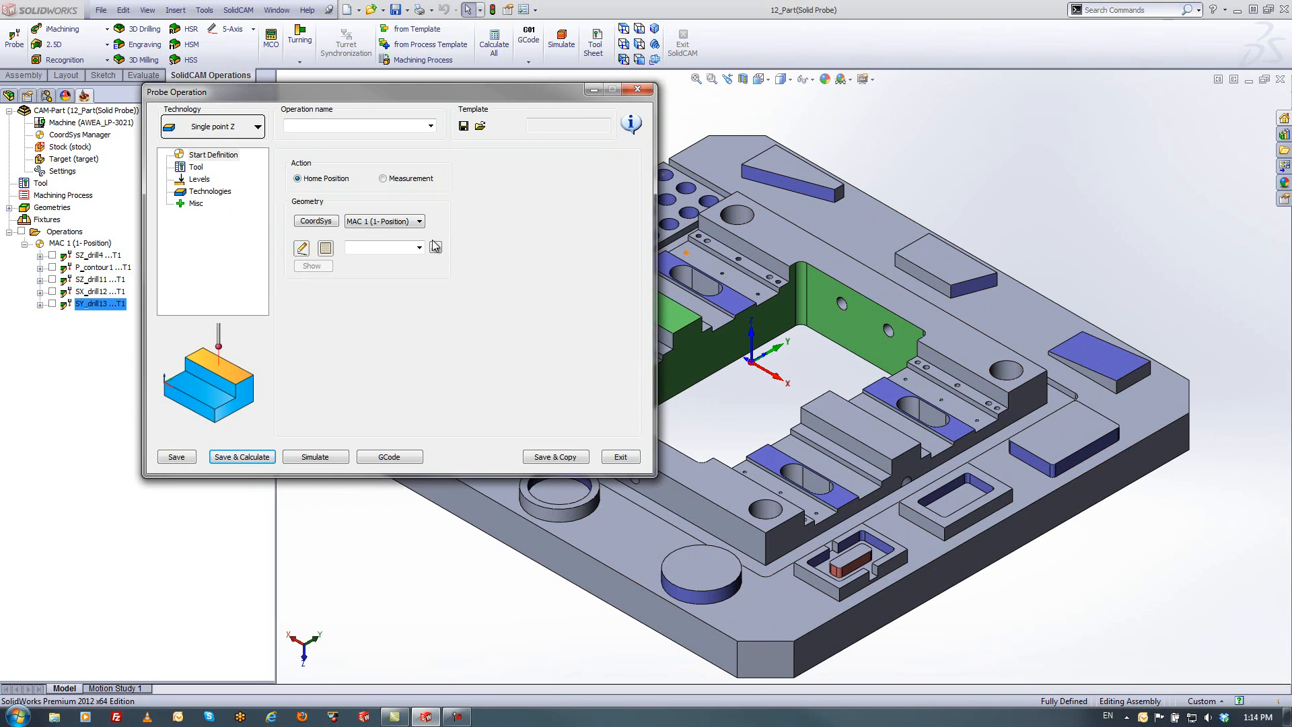
{"action": "left_click", "coordinate": [227, 127]}
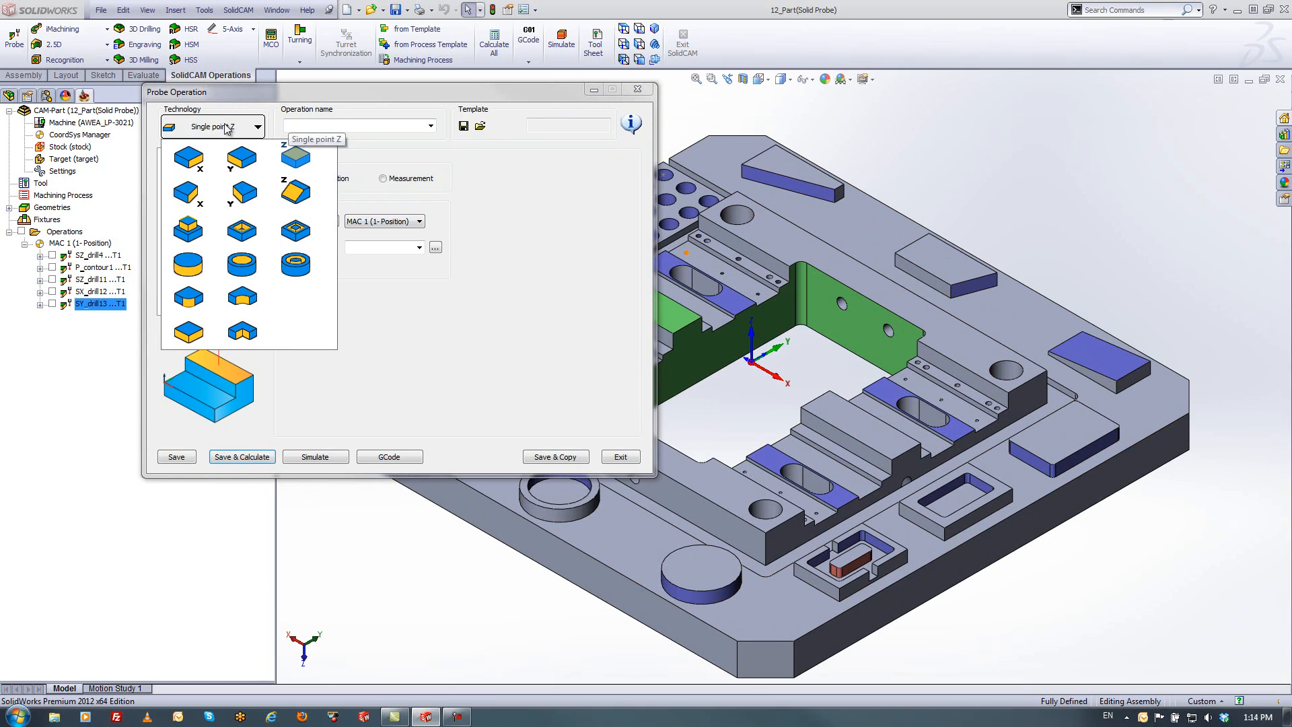
{"action": "left_click", "coordinate": [294, 194]}
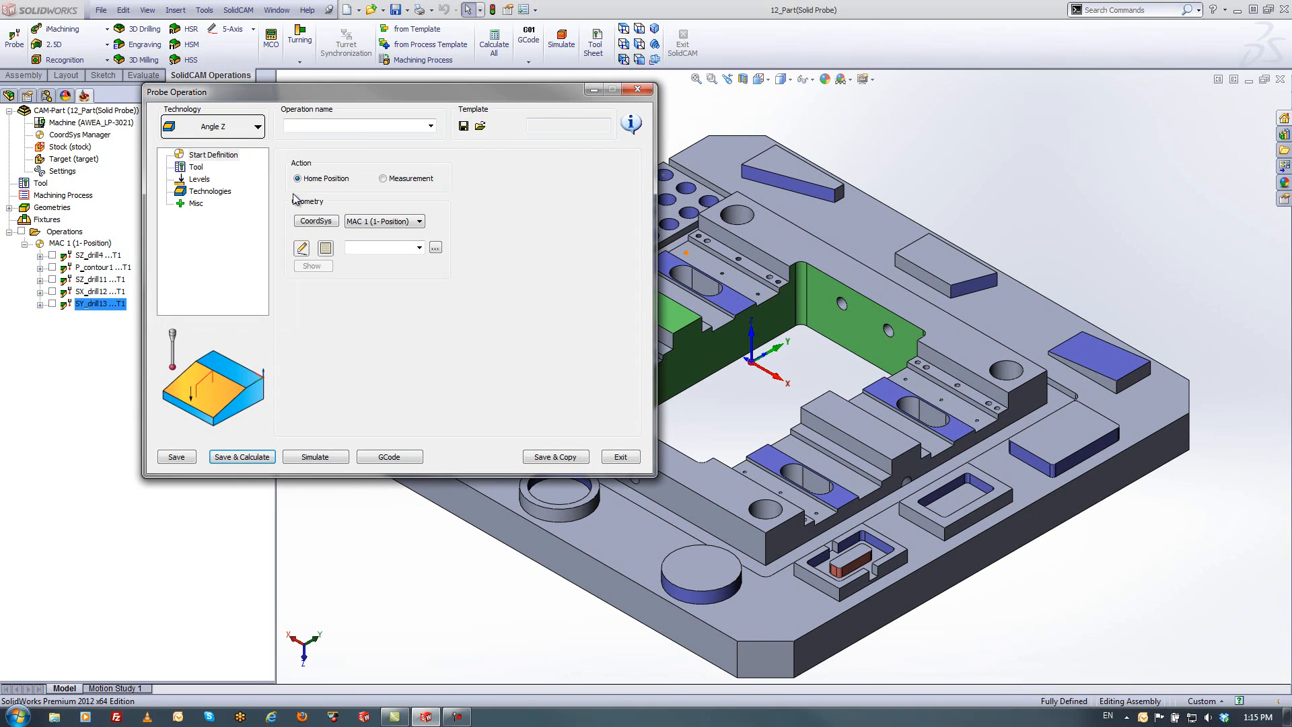
Define a new contour geometry for the probe from the long slanted edge of the blue inclined face
{"action": "left_click", "coordinate": [369, 247]}
{"action": "left_click", "coordinate": [325, 249]}
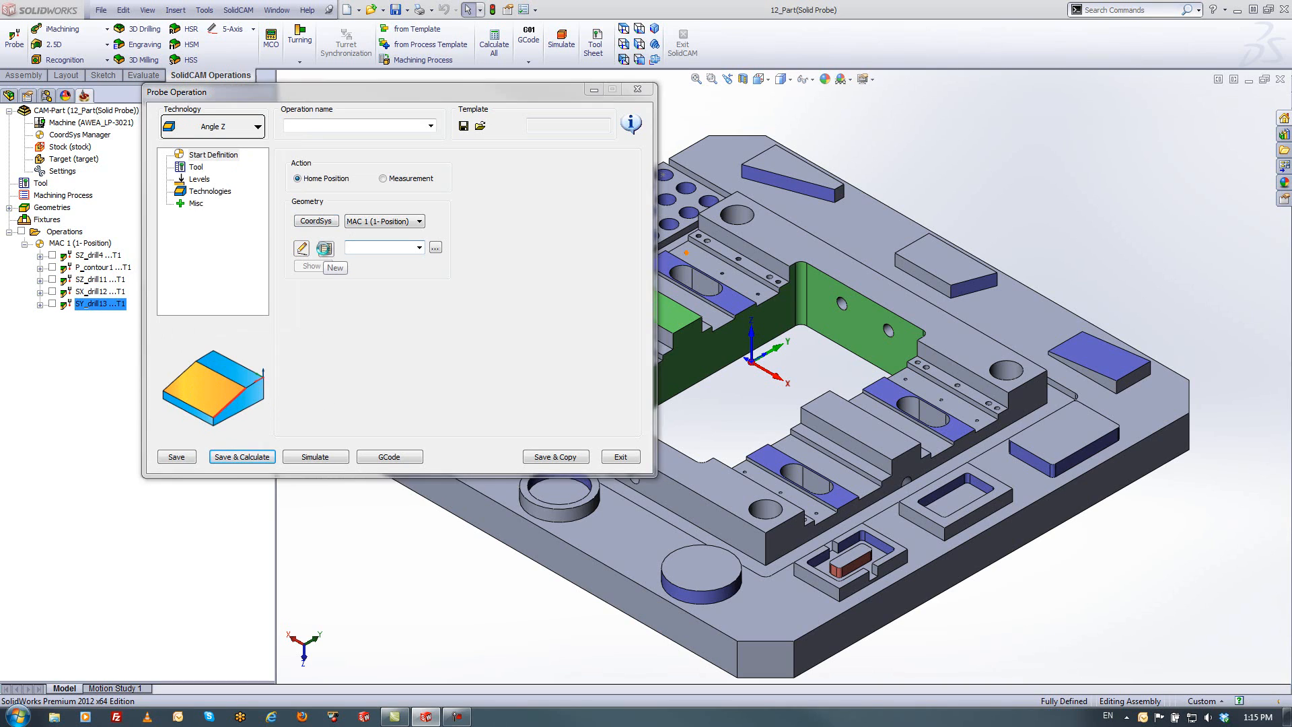
{"action": "left_click", "coordinate": [1101, 381]}
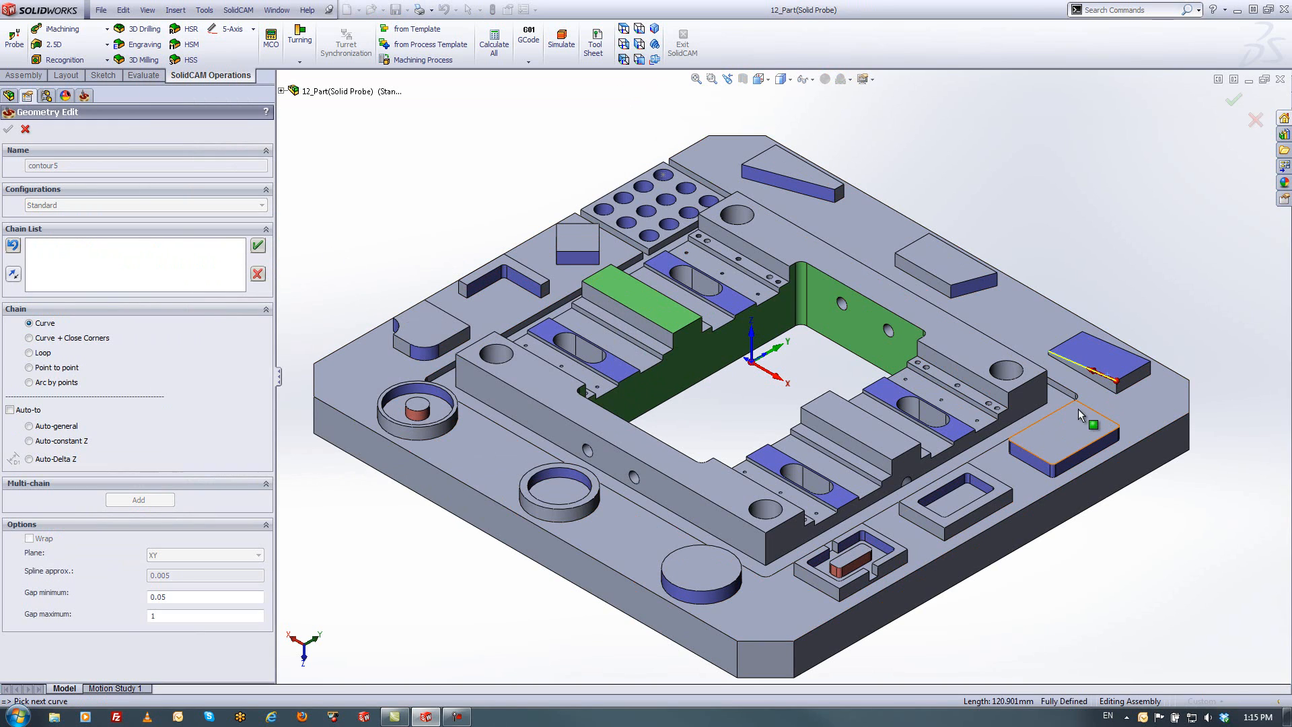
{"action": "left_click", "coordinate": [258, 246]}
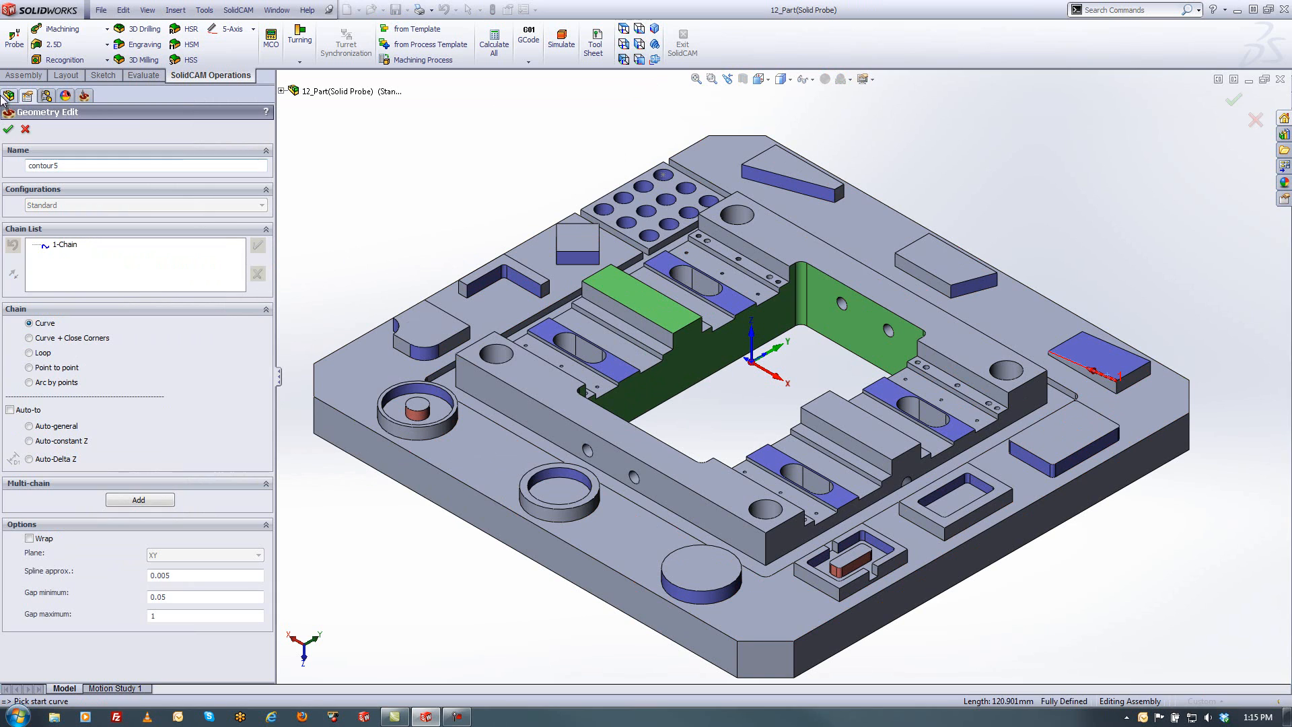
{"action": "left_click", "coordinate": [8, 129]}
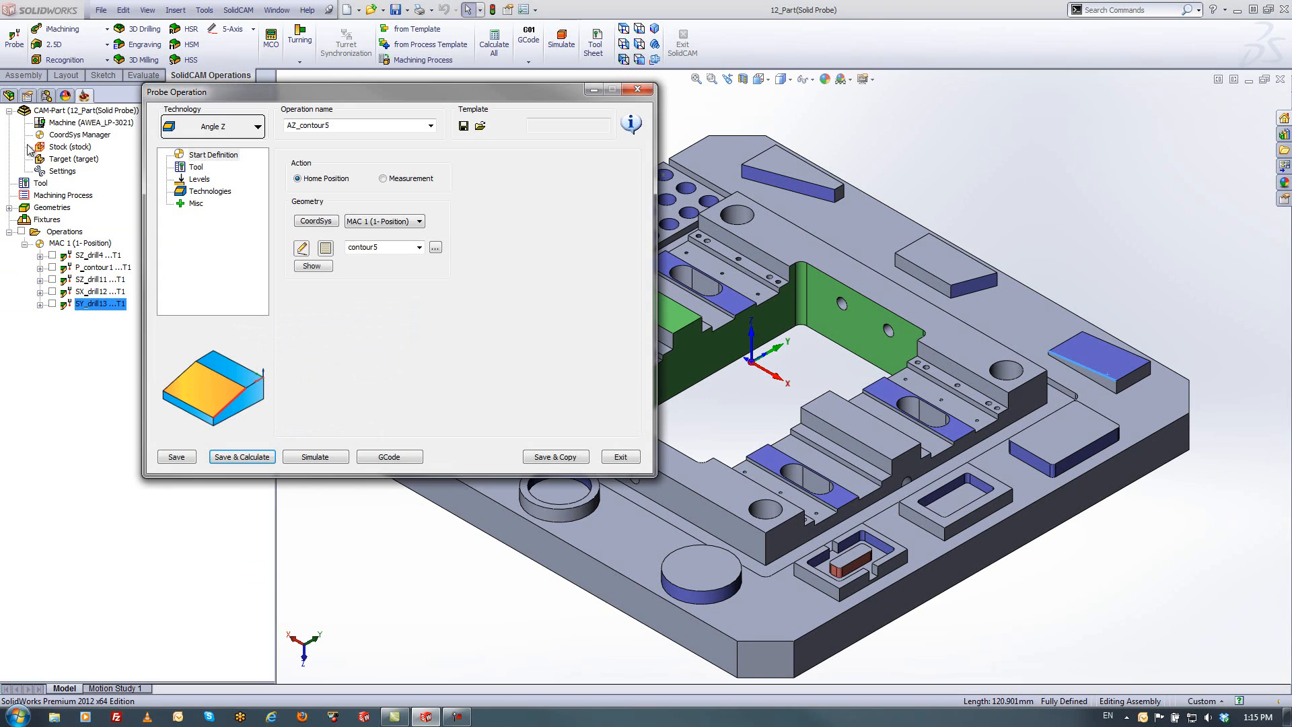
Assign tool number 1, the 6 mm PROBE, to the Angle Z operation
{"action": "left_click", "coordinate": [196, 168]}
{"action": "left_click", "coordinate": [358, 294]}
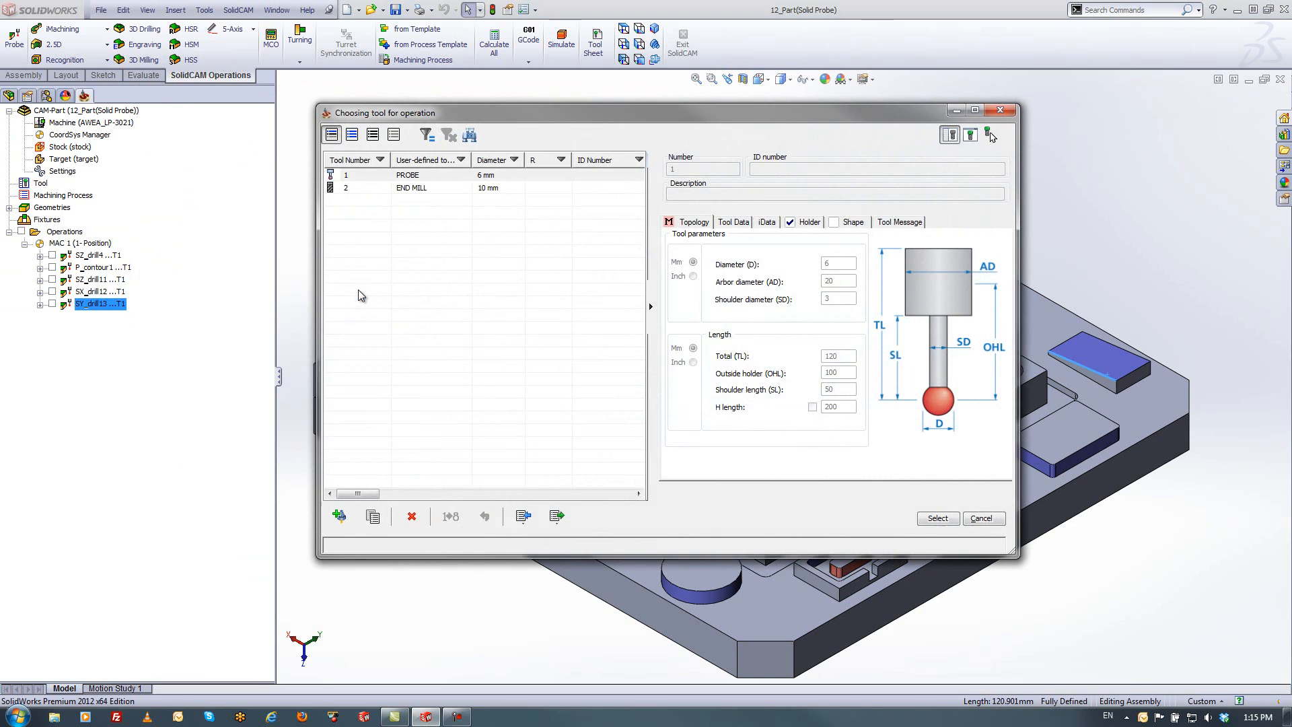
{"action": "left_click", "coordinate": [403, 177]}
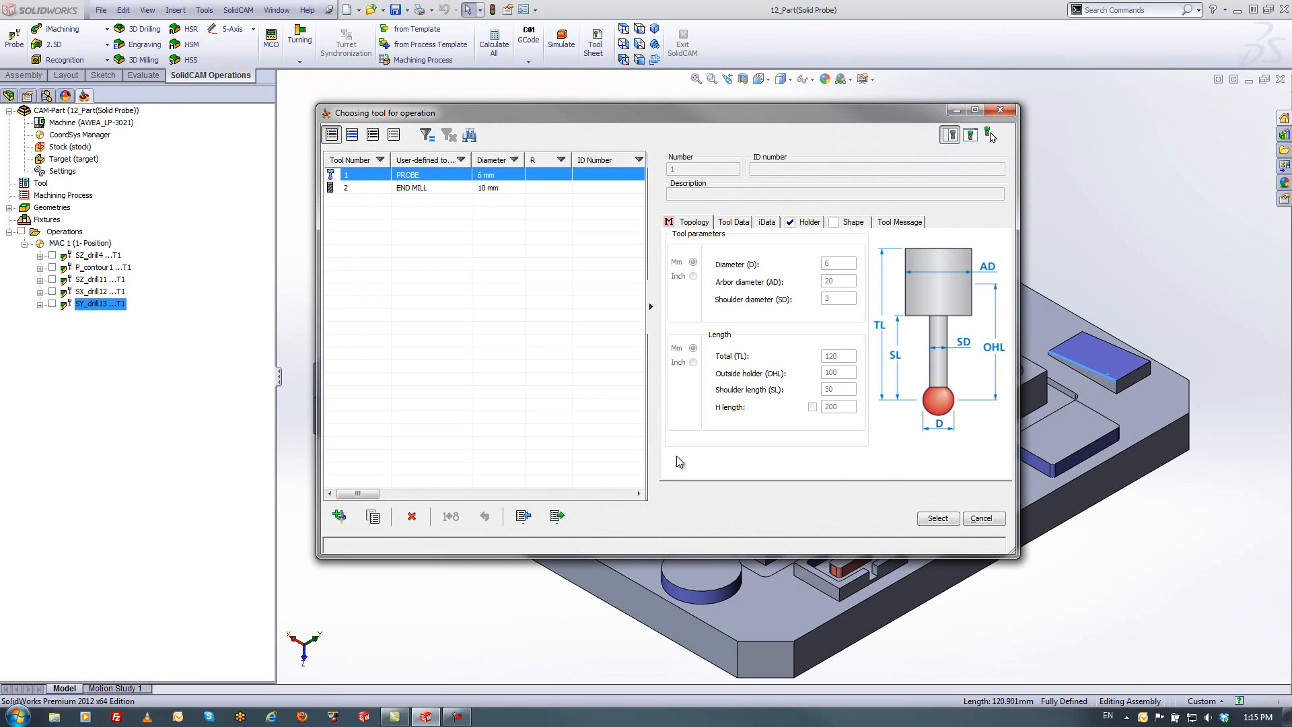
{"action": "left_click", "coordinate": [953, 518]}
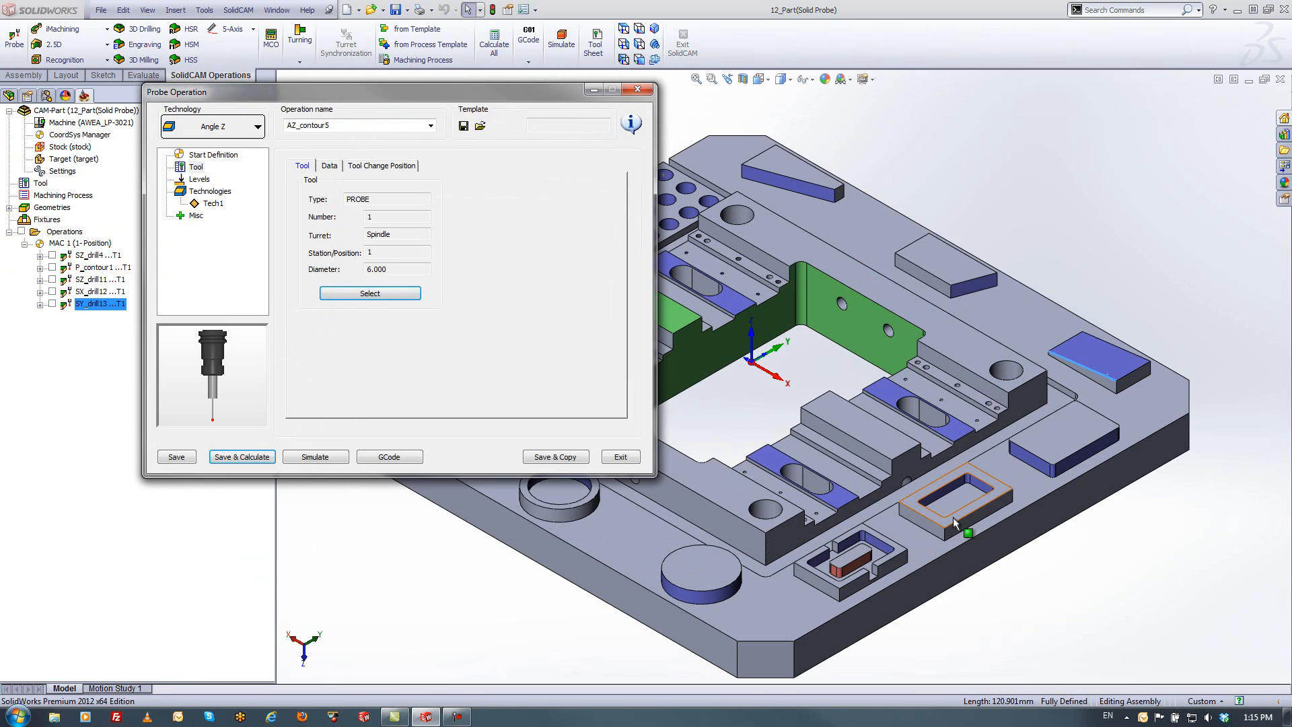
Open the Tech1 tool path parameters and preview the probe path on the inclined block
{"action": "left_click", "coordinate": [211, 205]}
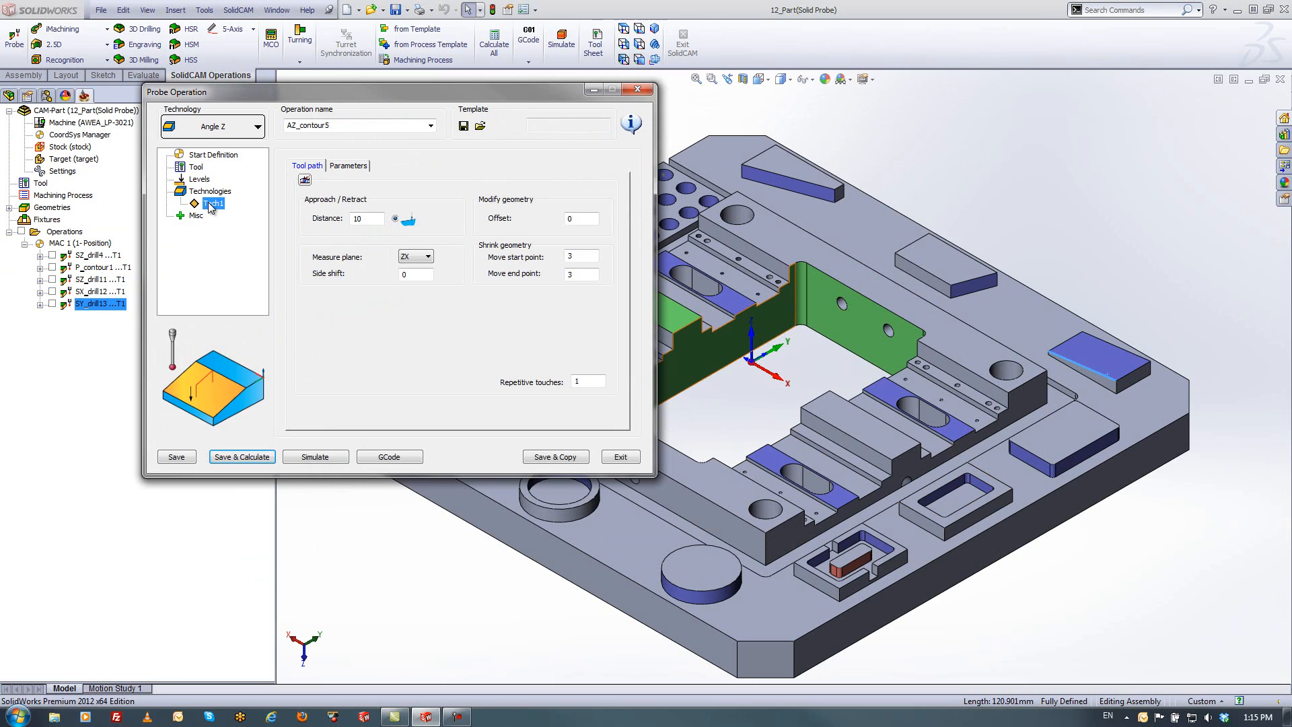
{"action": "left_click", "coordinate": [378, 219]}
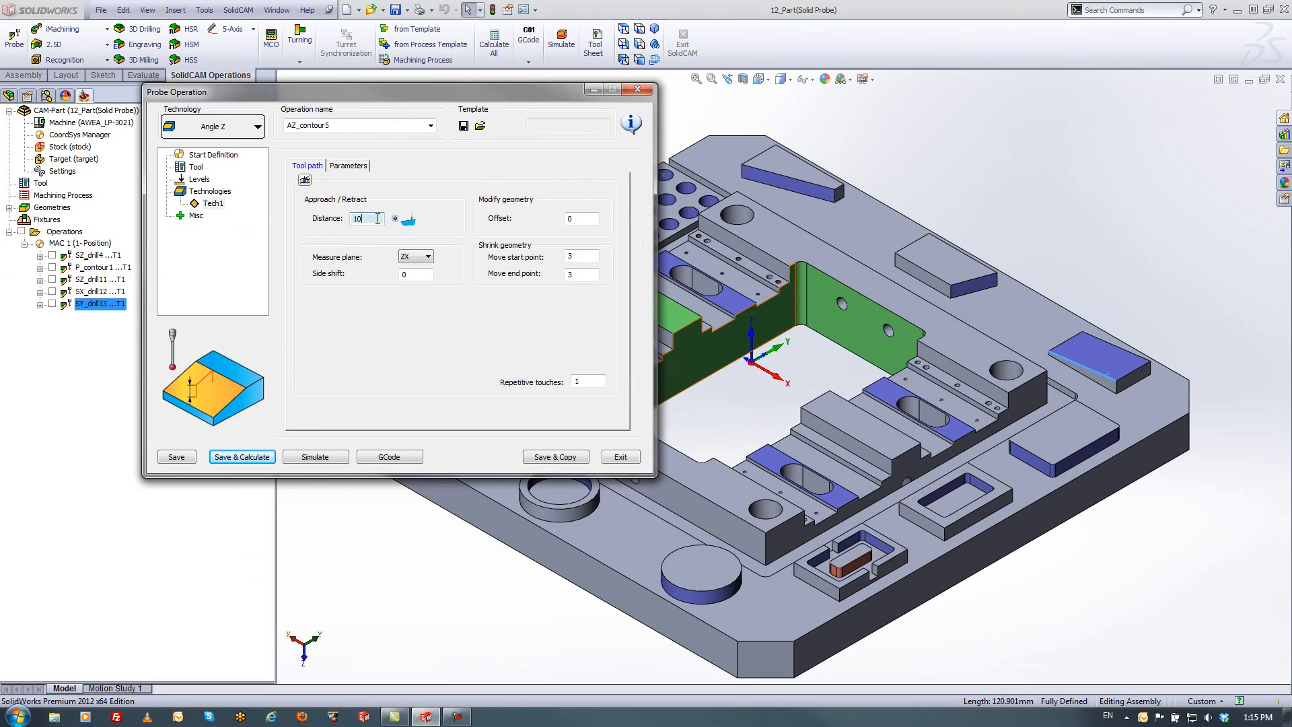
{"action": "left_click", "coordinate": [305, 180]}
{"action": "left_click", "coordinate": [1081, 362]}
{"action": "scroll", "coordinate": [1080, 357], "scroll_direction": "down", "scroll_amount": 9}
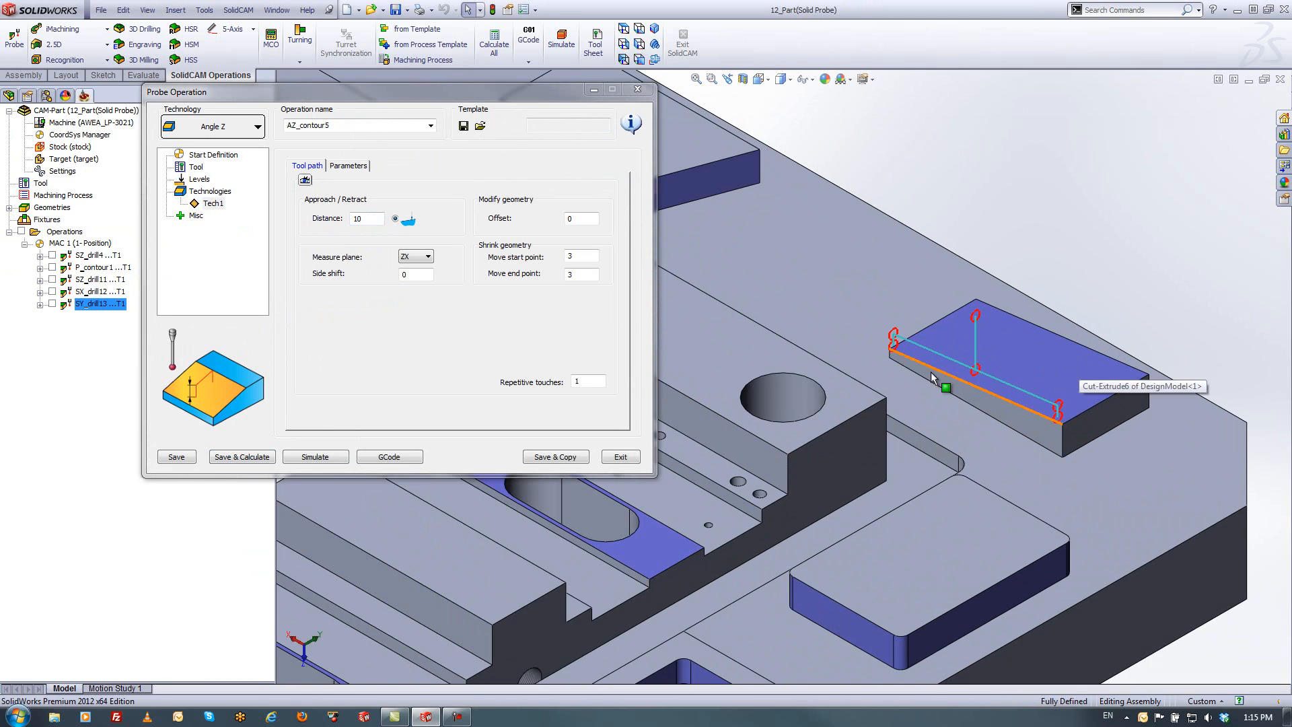
{"action": "scroll", "coordinate": [970, 389], "scroll_direction": "up", "scroll_amount": 3}
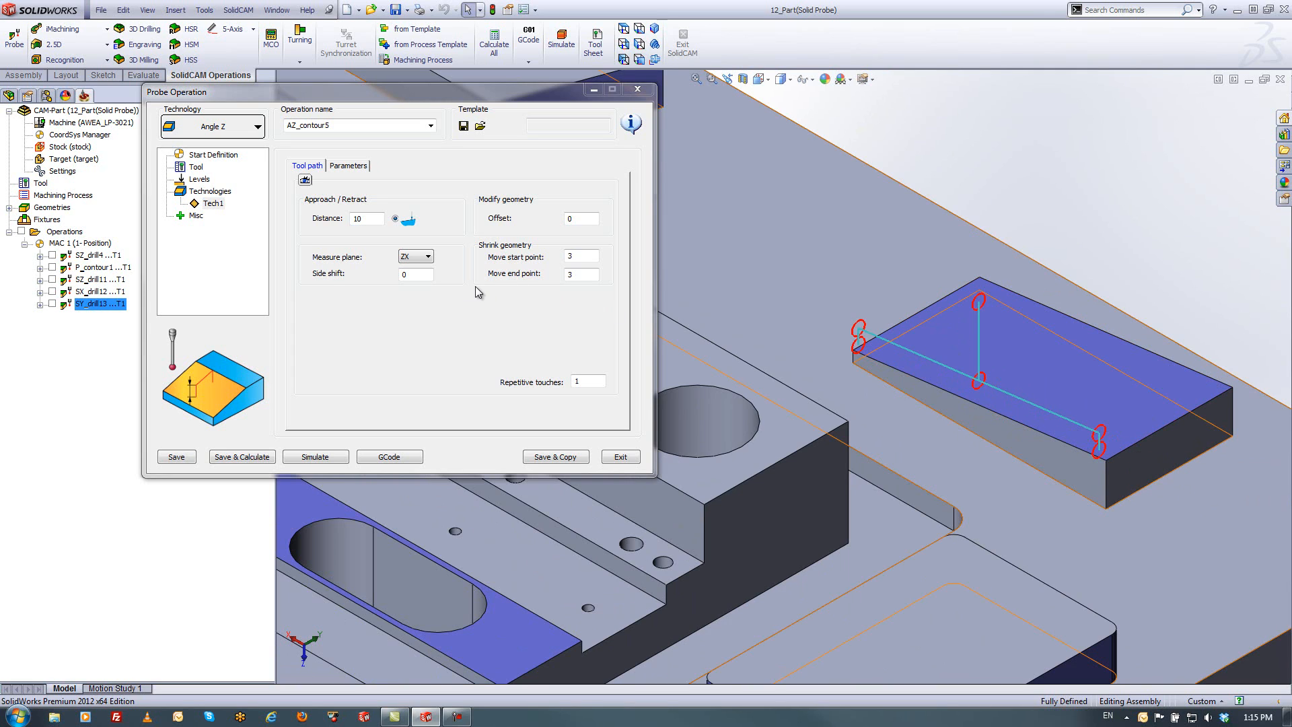
Try the YZ measure plane for the probe path and return it to ZX
{"action": "left_click", "coordinate": [422, 261]}
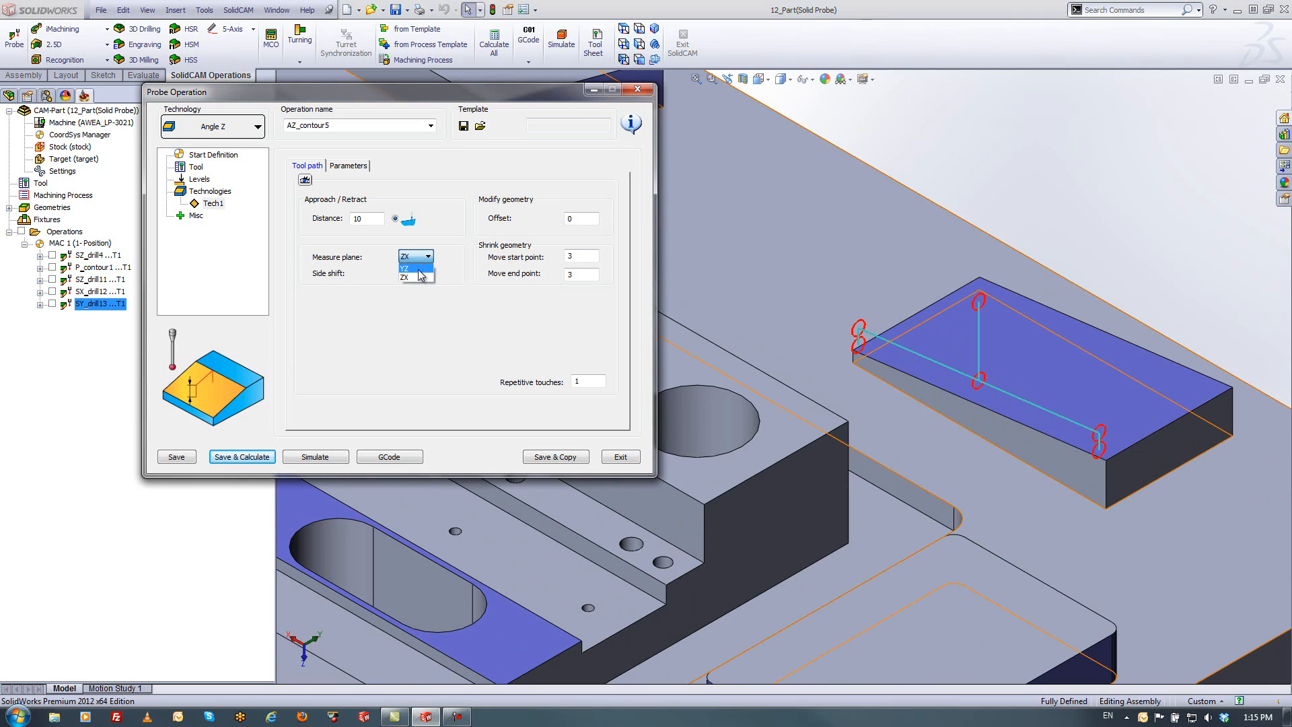
{"action": "left_click", "coordinate": [418, 269]}
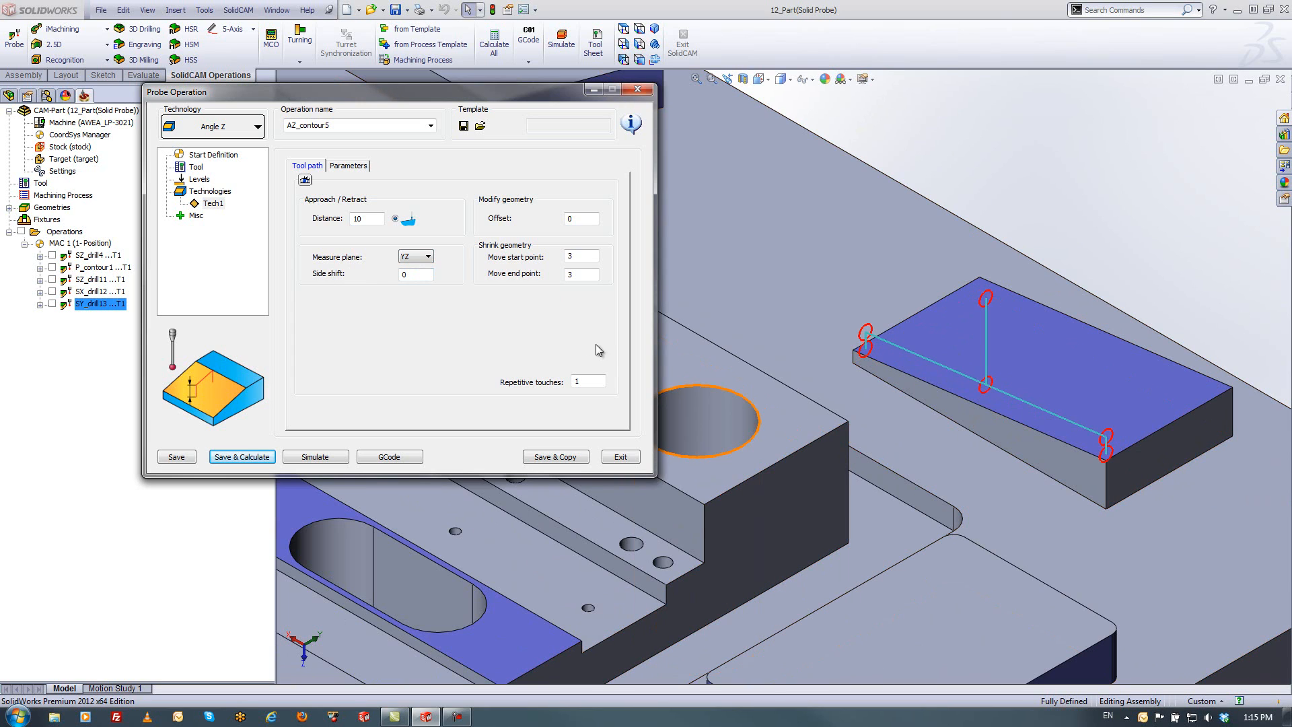
{"action": "left_click", "coordinate": [421, 257]}
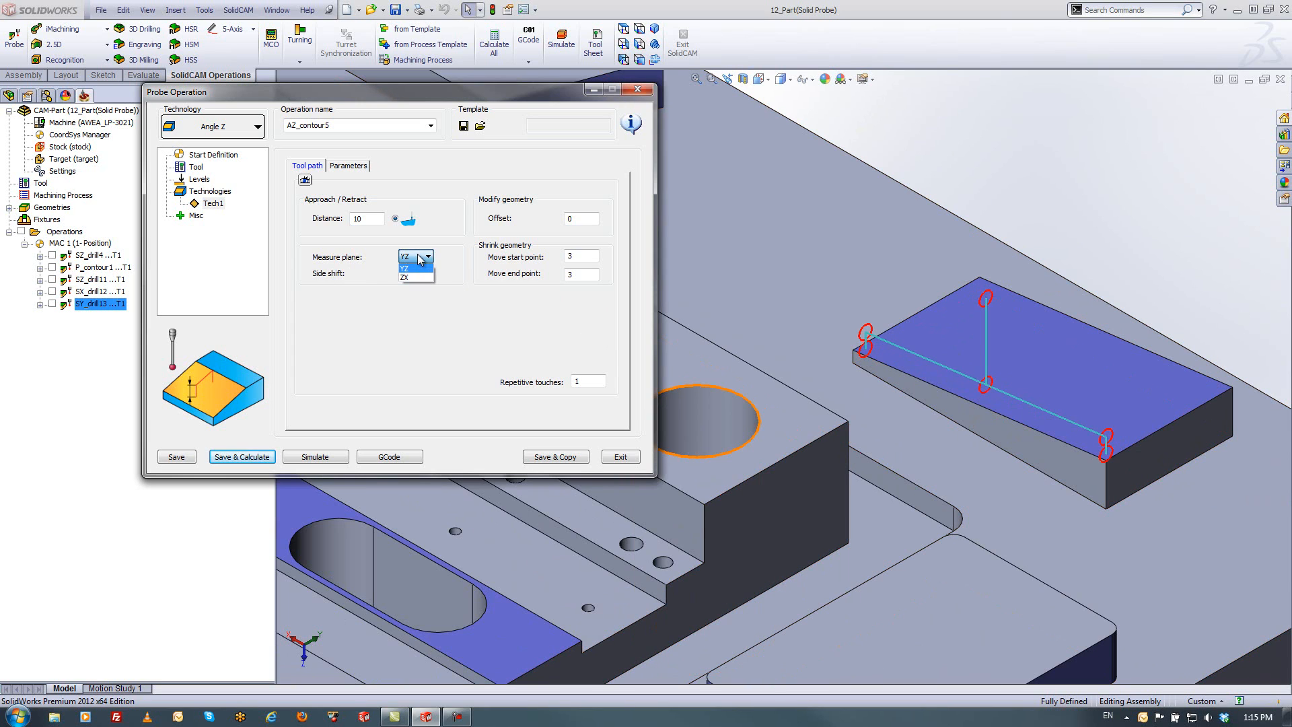
{"action": "left_click", "coordinate": [413, 277]}
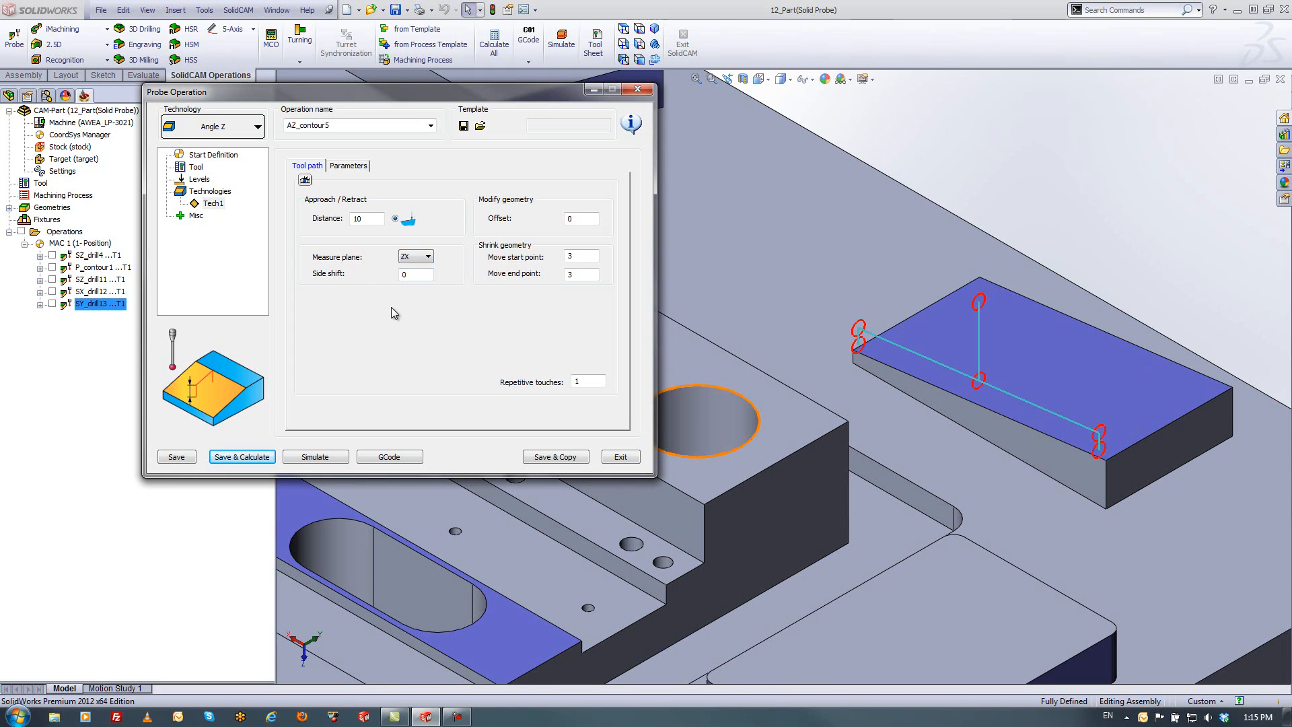
Set the side shift to -24 to move the probe path inward on the inclined face
{"action": "left_click", "coordinate": [412, 276]}
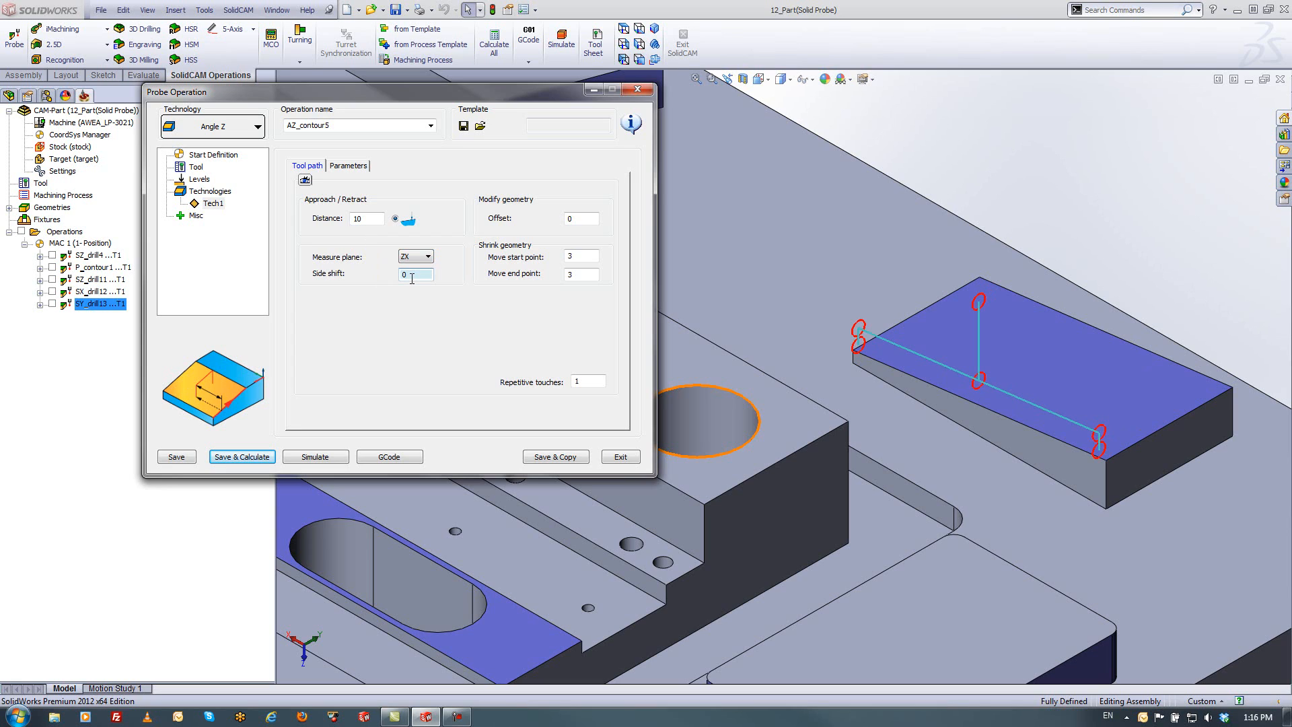
{"action": "scroll", "coordinate": [412, 278], "scroll_direction": "up", "scroll_amount": 3}
{"action": "scroll", "coordinate": [412, 278], "scroll_direction": "down", "scroll_amount": 12}
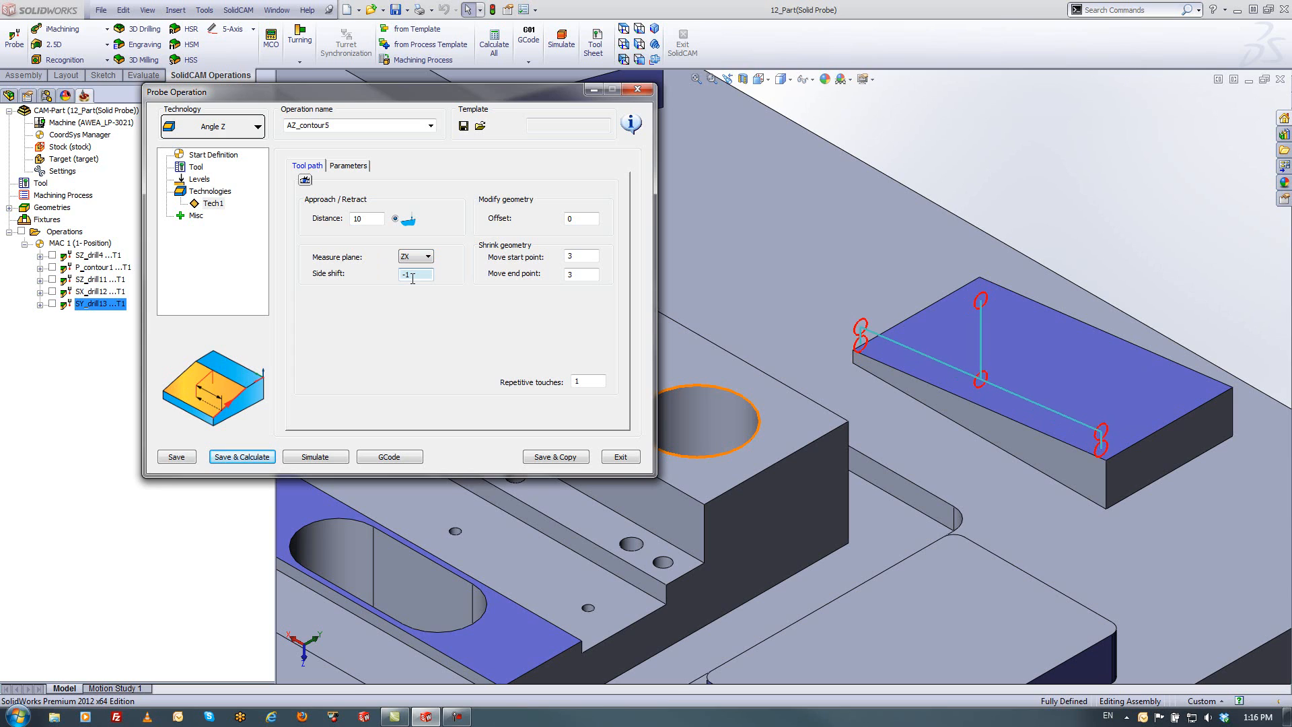
{"action": "scroll", "coordinate": [414, 280], "scroll_direction": "down", "scroll_amount": 6}
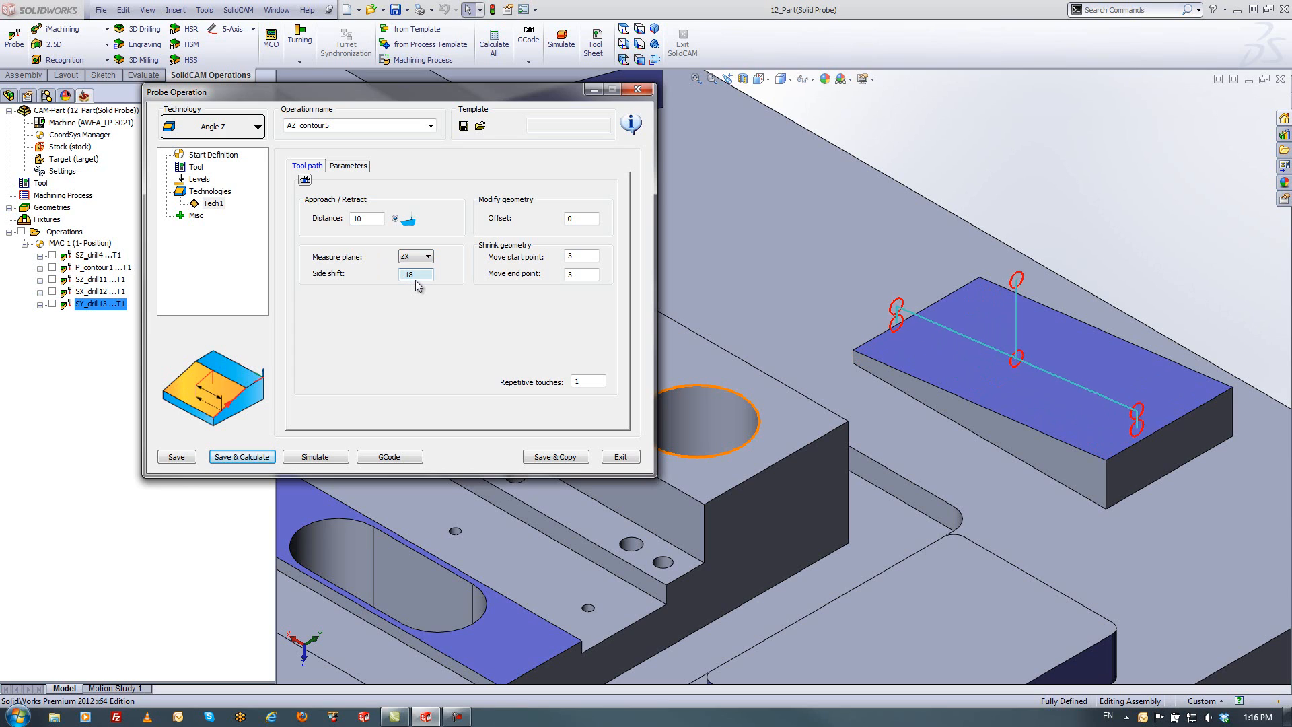
{"action": "scroll", "coordinate": [416, 280], "scroll_direction": "down", "scroll_amount": 8}
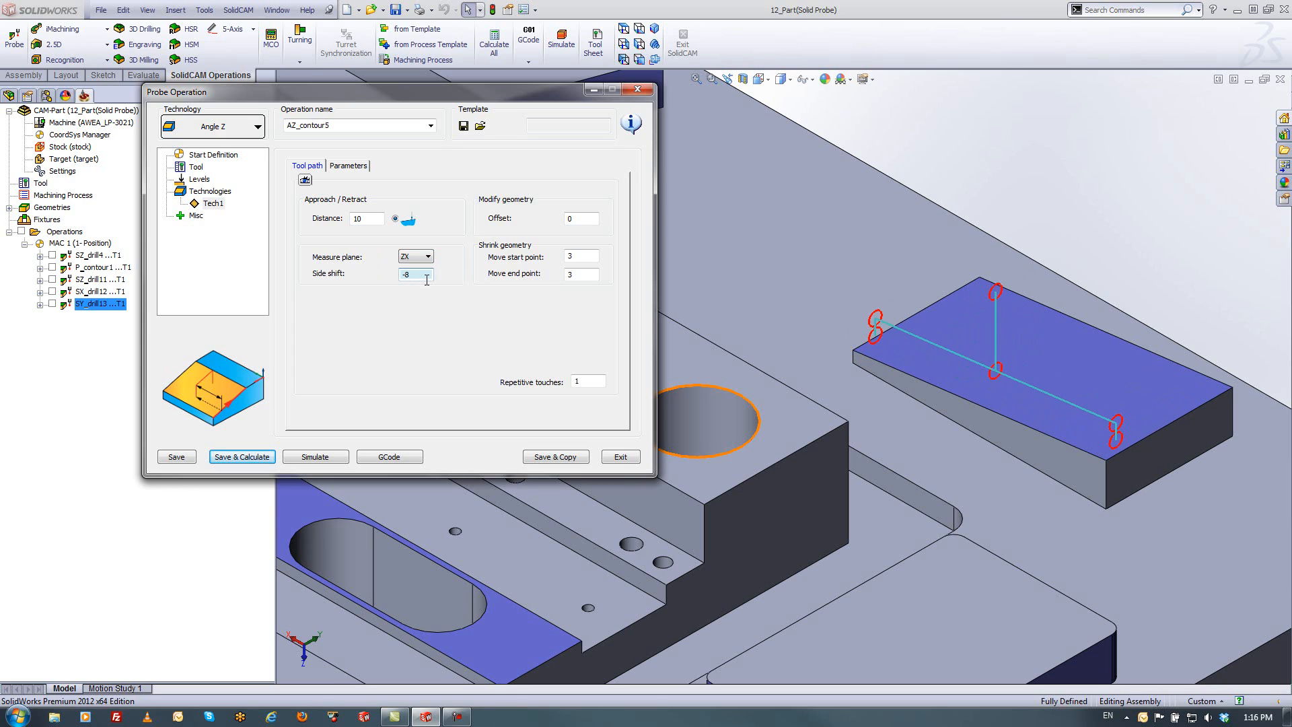
{"action": "scroll", "coordinate": [427, 281], "scroll_direction": "down", "scroll_amount": 1}
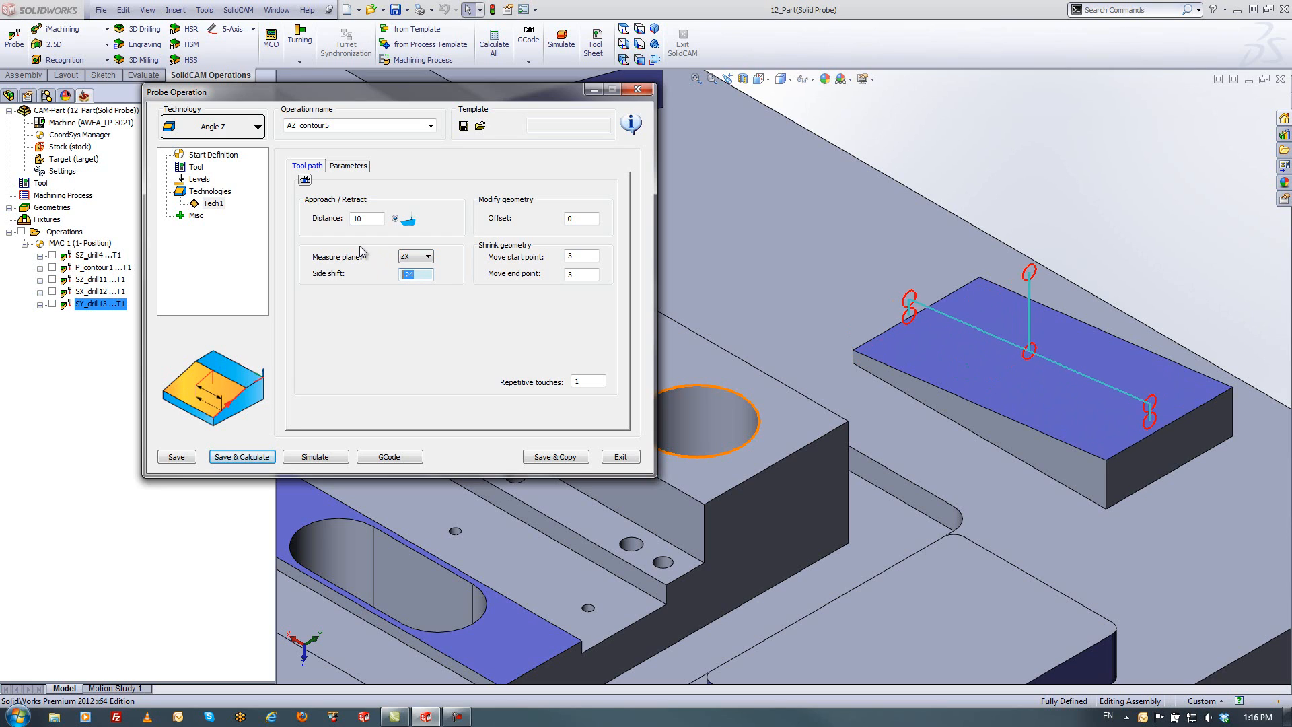
{"action": "left_click", "coordinate": [432, 273]}
Shrink the geometry with start and end point moves of 10 each, and save and calculate the operation
{"action": "left_click", "coordinate": [582, 255]}
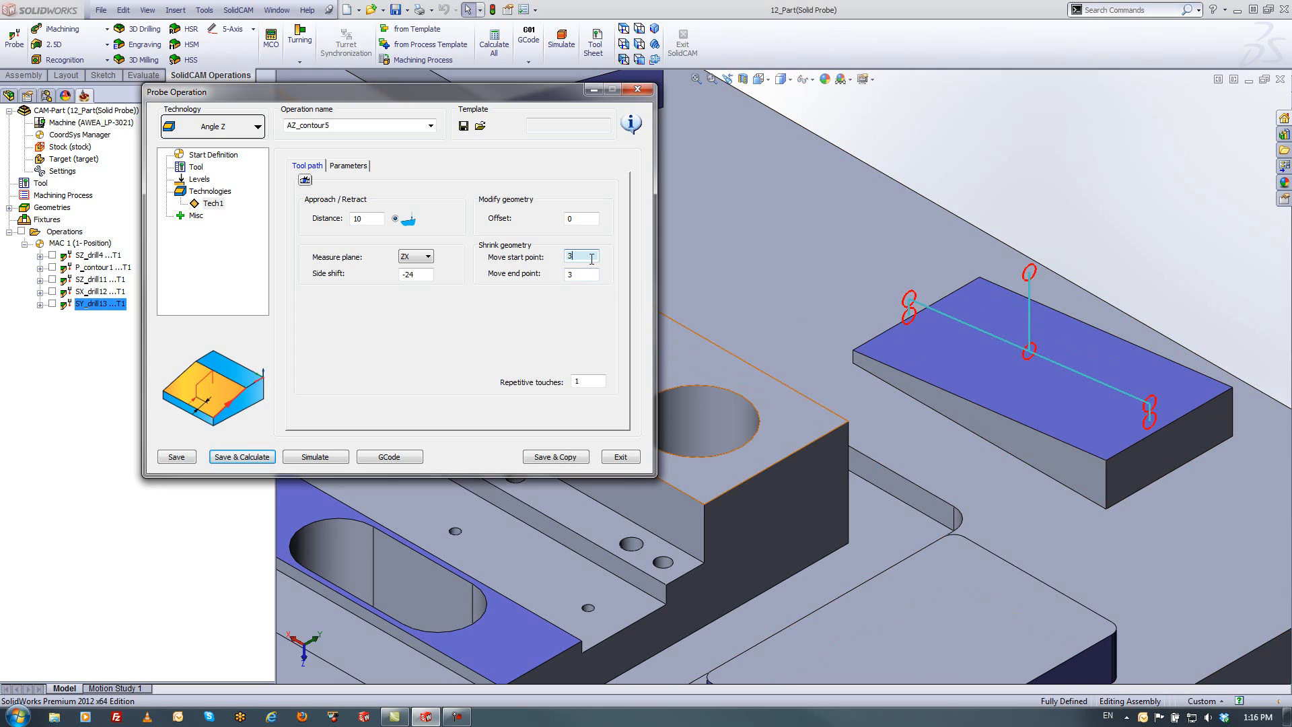
{"action": "type", "text": "7"}
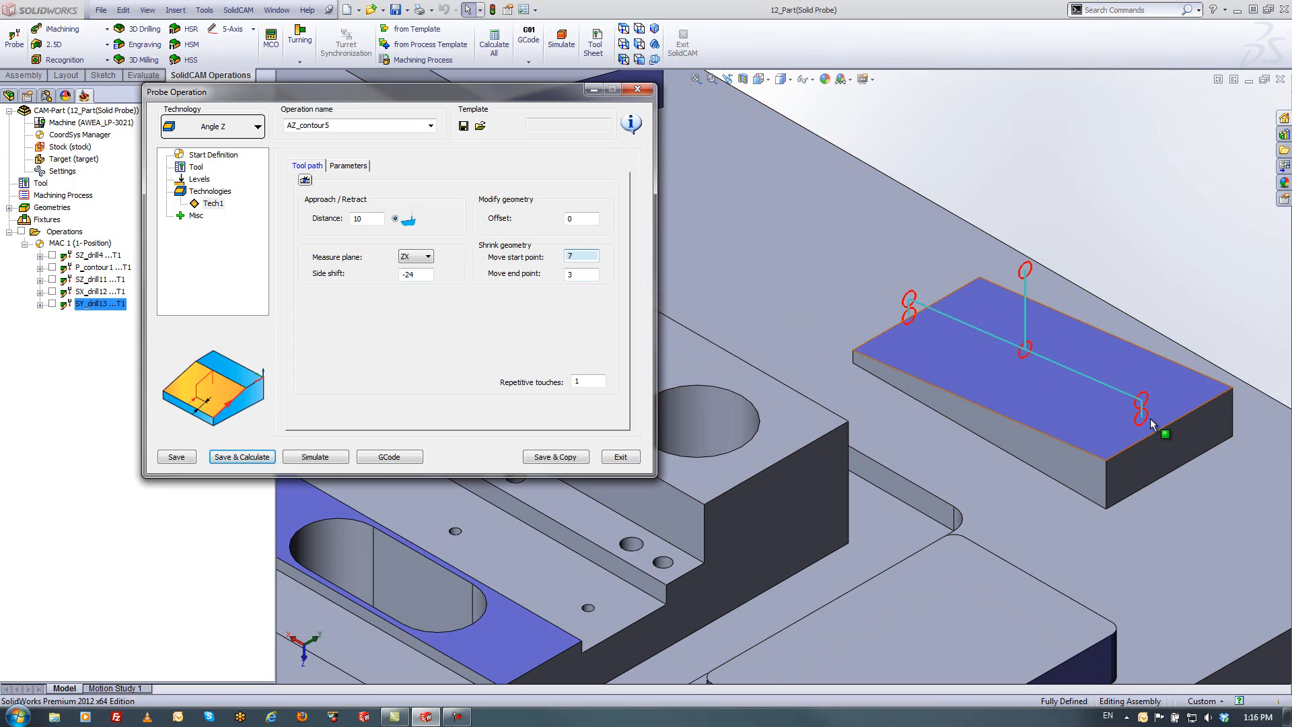
{"action": "key", "text": "BackSpace"}
{"action": "type", "text": "9"}
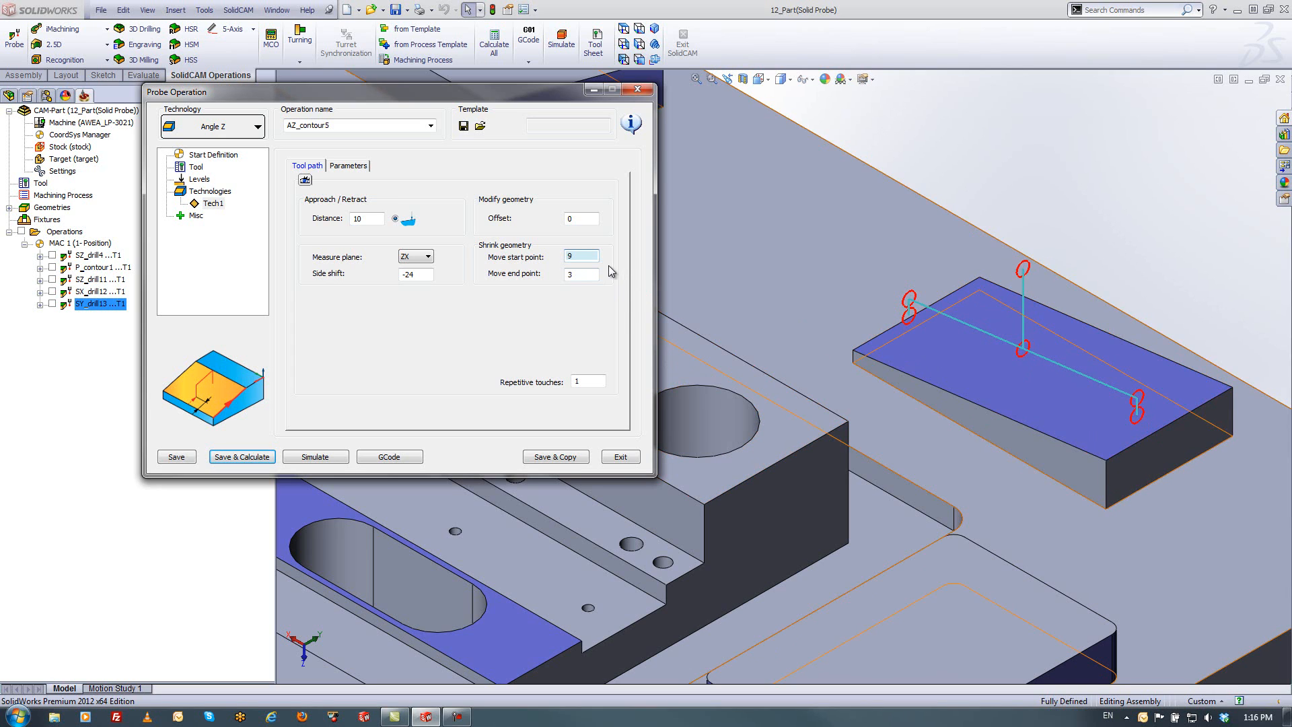
{"action": "key", "text": "BackSpace"}
{"action": "type", "text": "10"}
{"action": "key", "text": "Tab"}
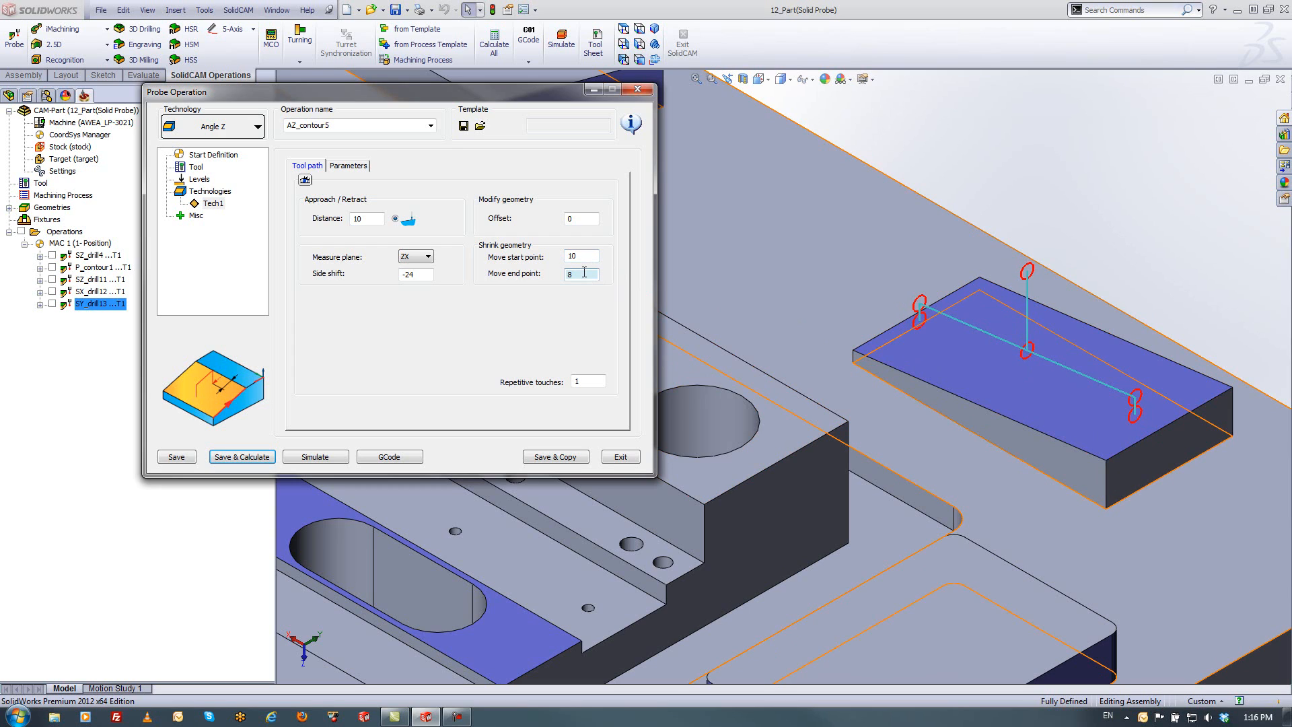
{"action": "type", "text": "11"}
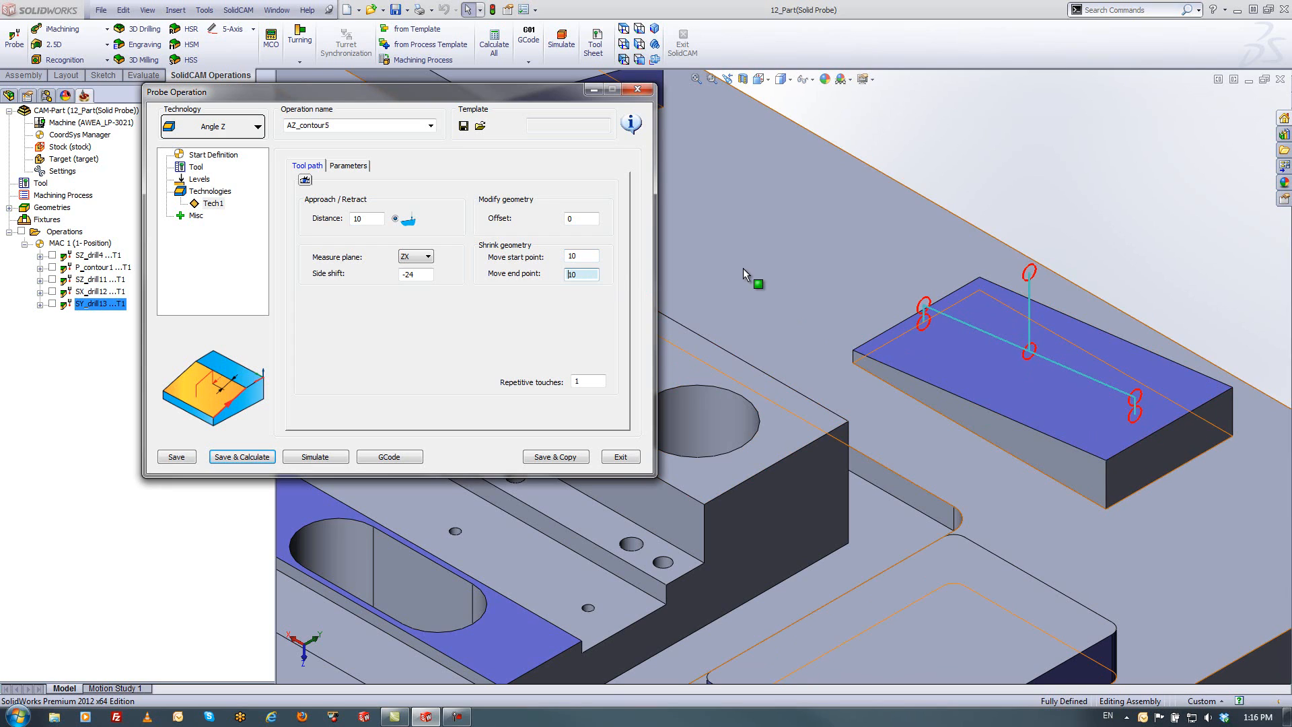
{"action": "left_click", "coordinate": [252, 457]}
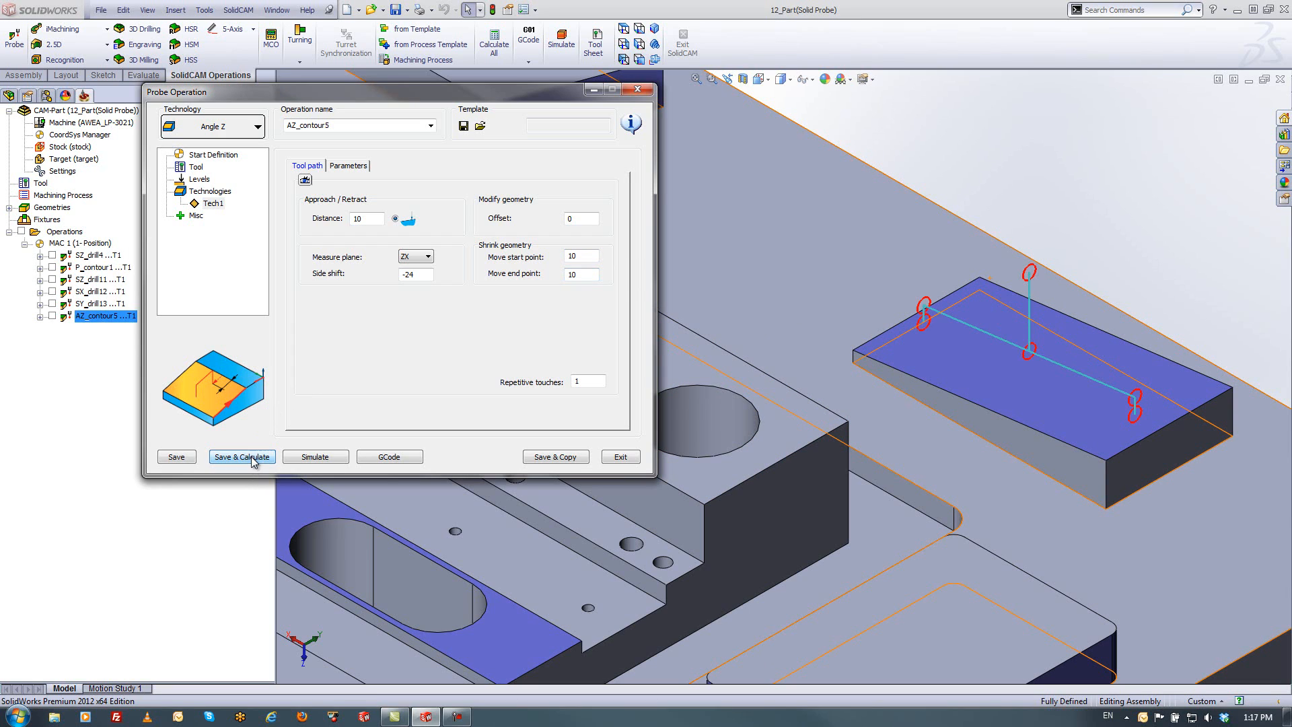
Save a copy of the Angle Z operation and change the copy's technology to Angle Y
{"action": "left_click", "coordinate": [551, 460]}
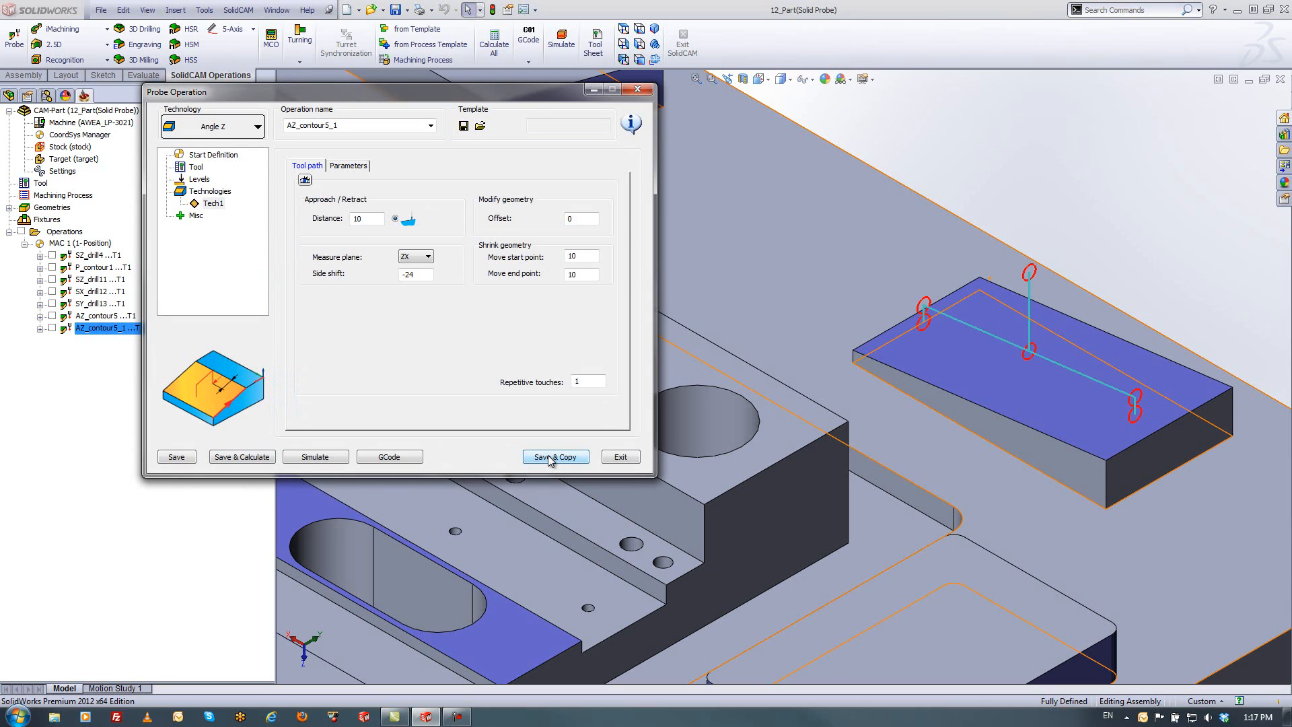
{"action": "left_click", "coordinate": [235, 132]}
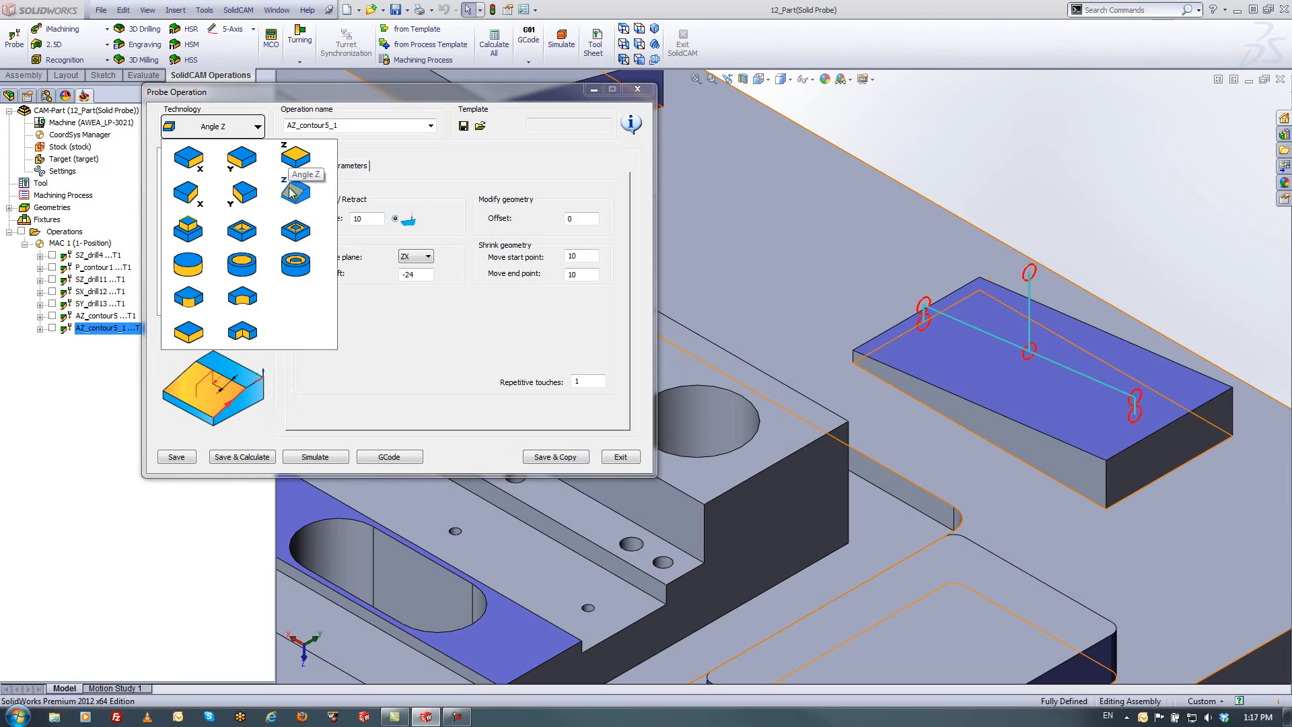
{"action": "left_click", "coordinate": [243, 193]}
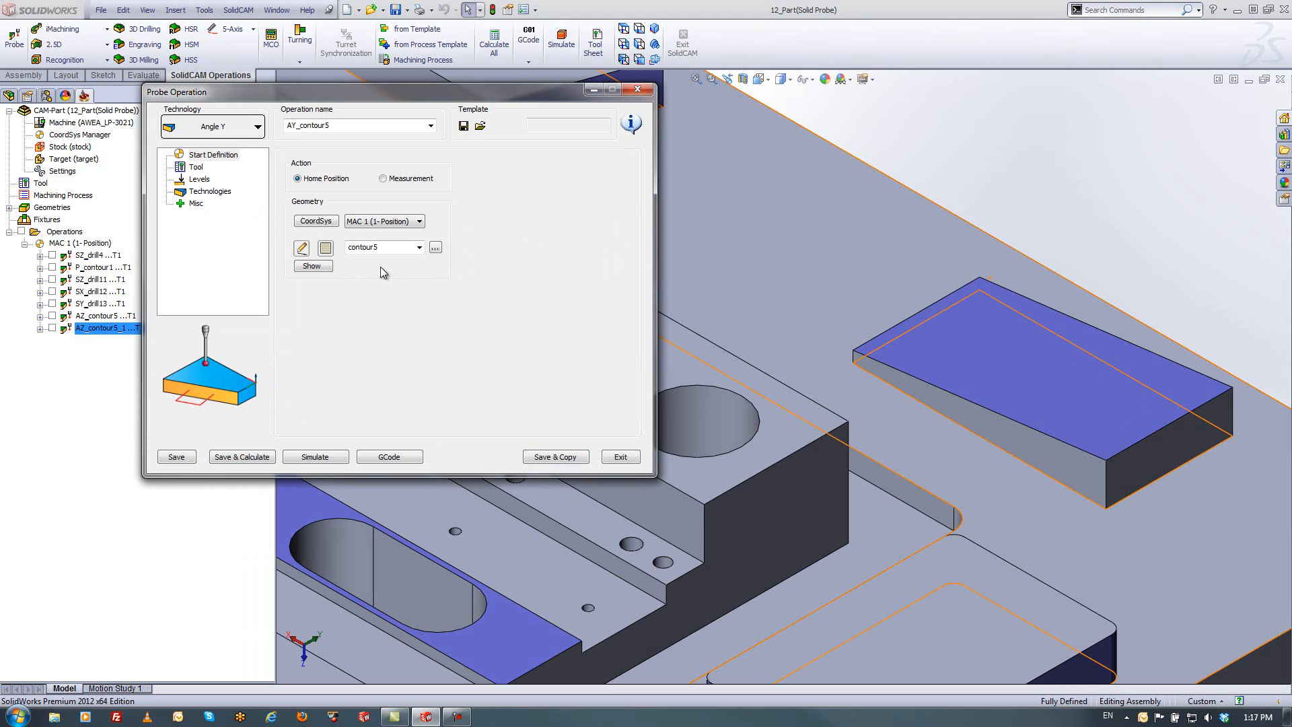
Define a new geometry chain for the Angle Y operation from the upper edge of the far wedge block's blue side face
{"action": "left_click", "coordinate": [390, 247]}
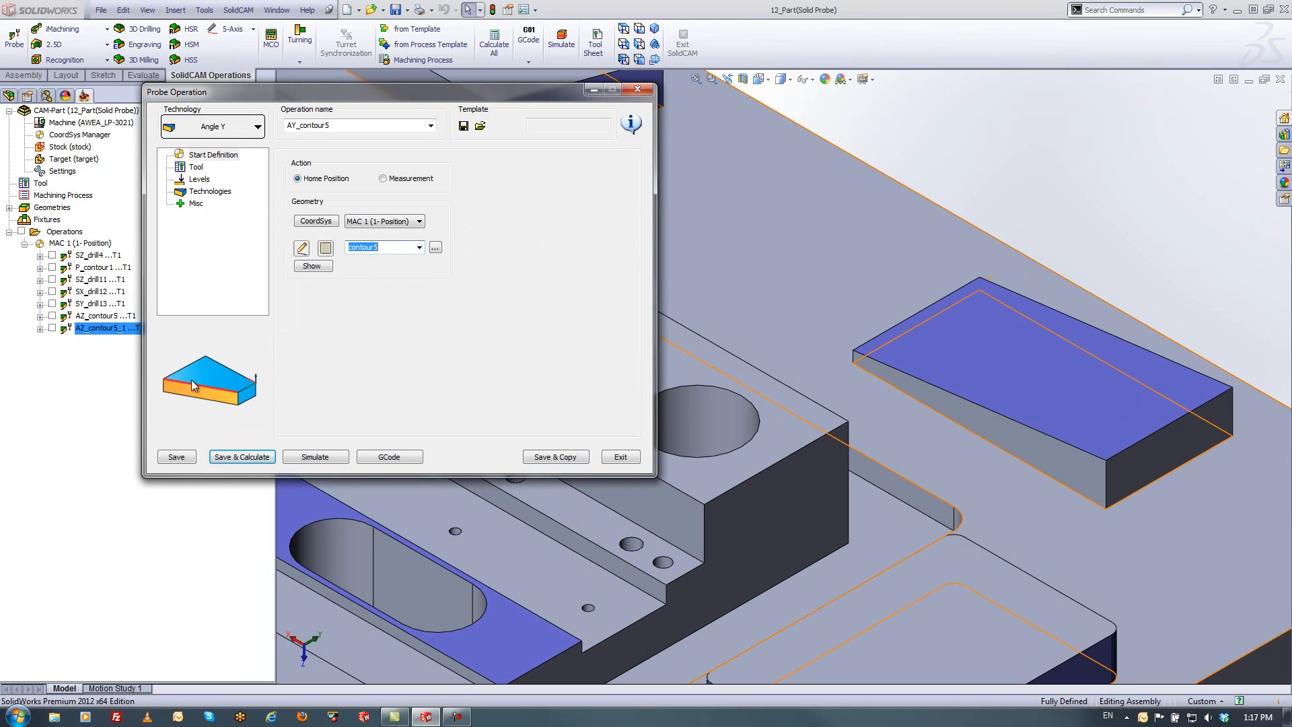
{"action": "left_click", "coordinate": [327, 252]}
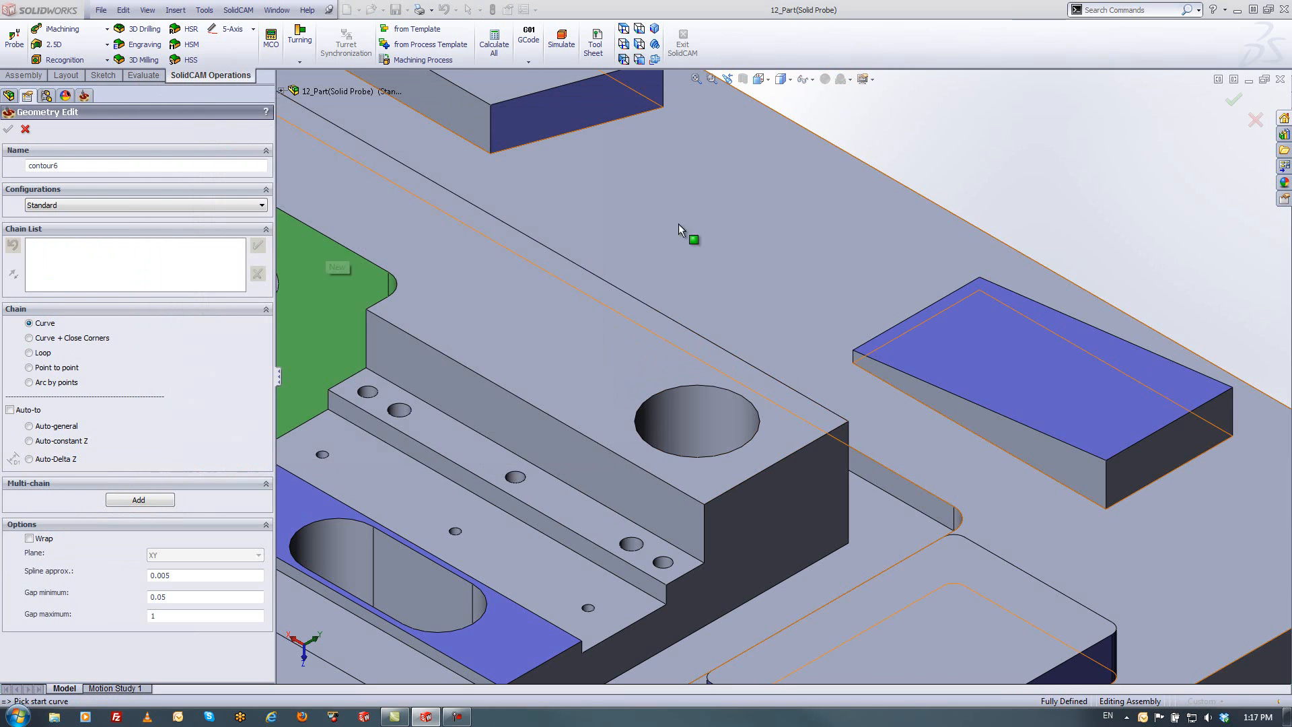
{"action": "scroll", "coordinate": [858, 165], "scroll_direction": "up", "scroll_amount": 6}
{"action": "scroll", "coordinate": [707, 310], "scroll_direction": "down", "scroll_amount": 4}
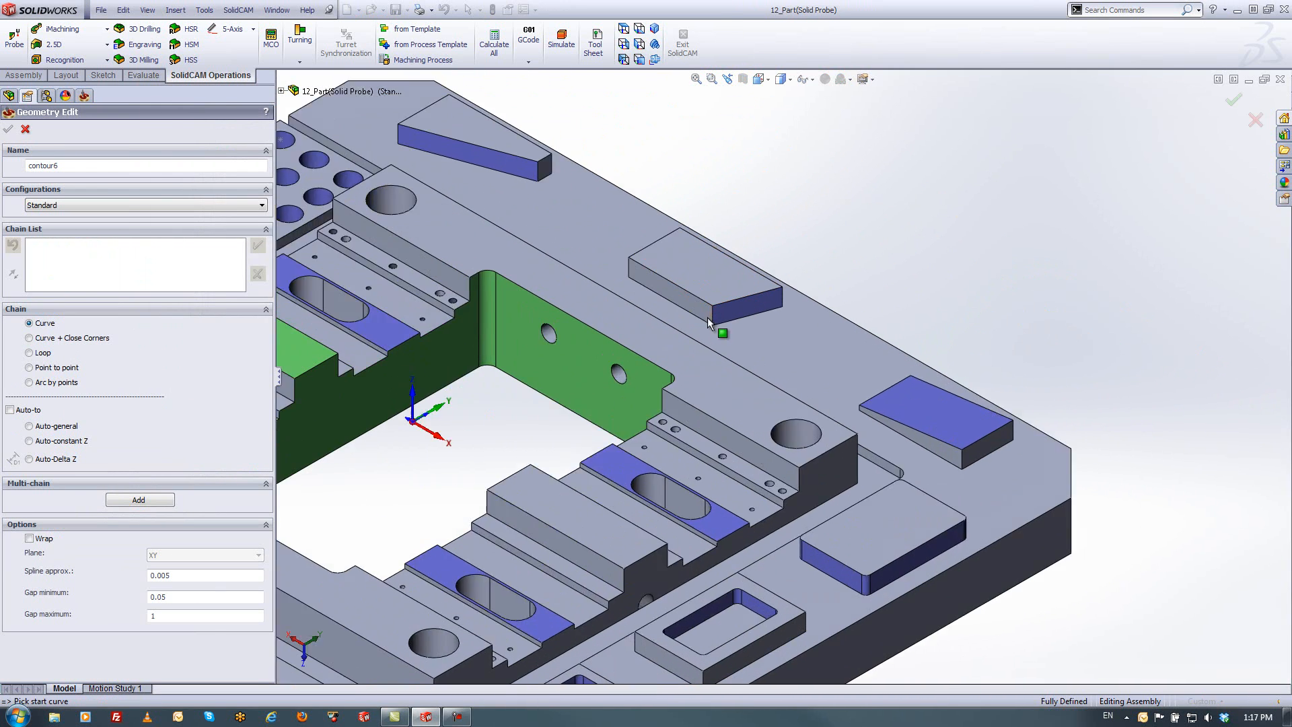
{"action": "scroll", "coordinate": [526, 229], "scroll_direction": "up", "scroll_amount": 3}
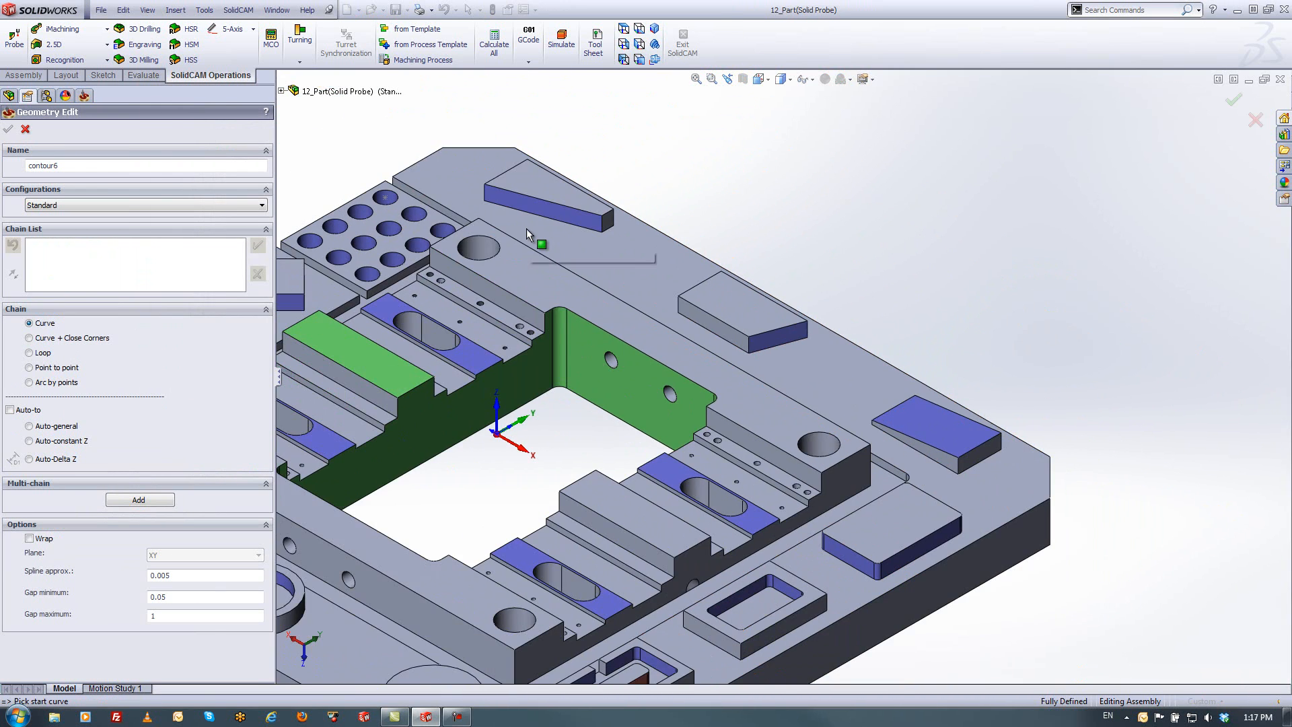
{"action": "left_click", "coordinate": [593, 213]}
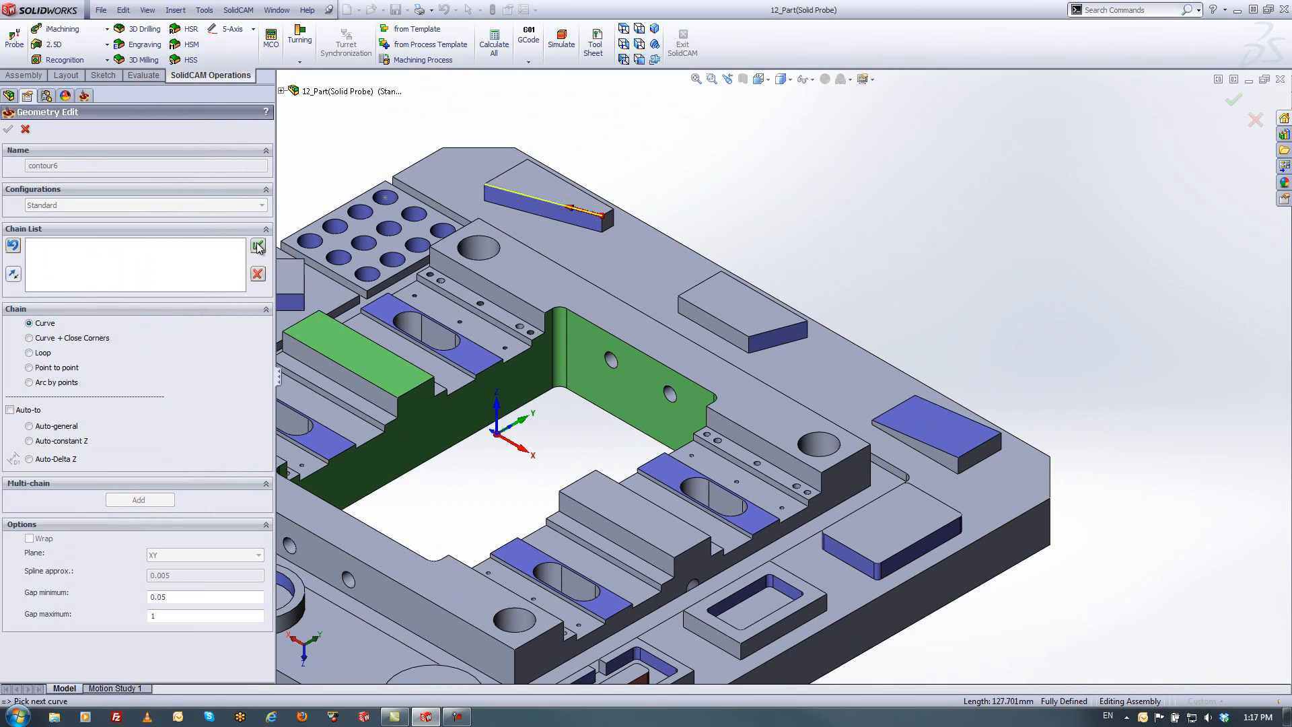
{"action": "left_click", "coordinate": [258, 246]}
Preview the Angle Y probe tool path on the wedge block from the Tech1 tool path settings
{"action": "left_click", "coordinate": [197, 168]}
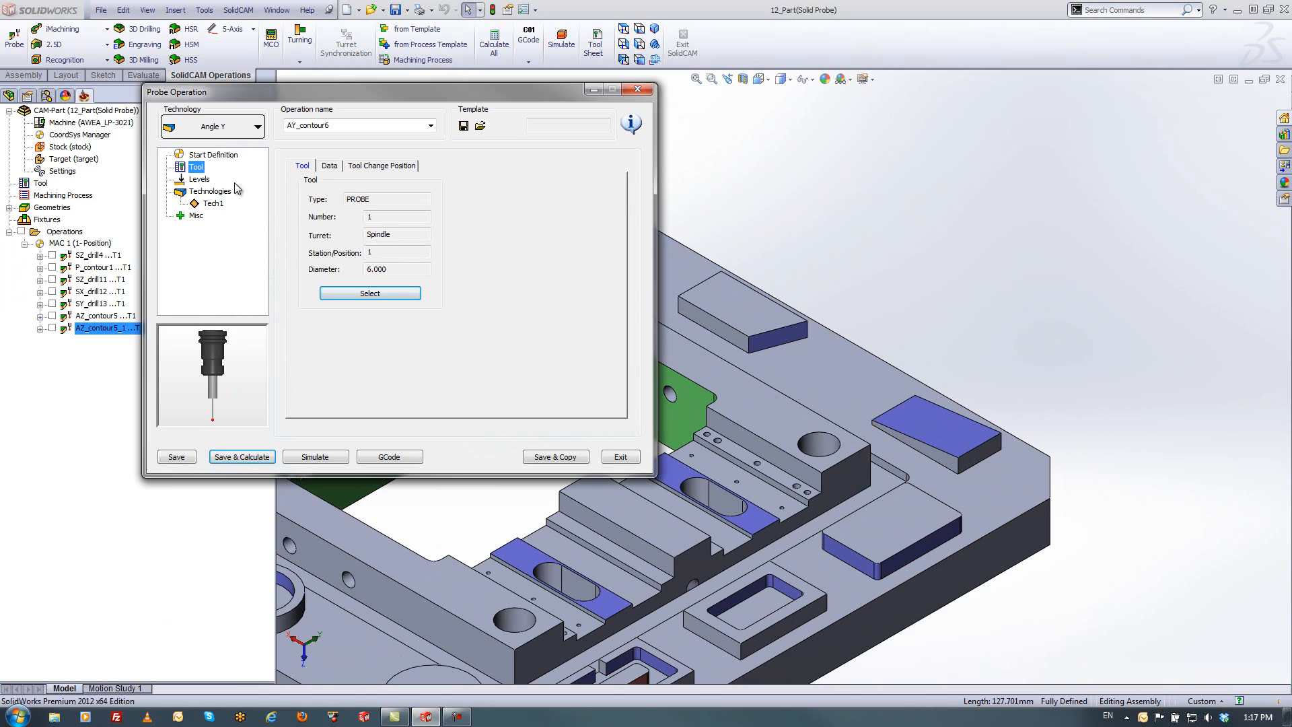
{"action": "left_click", "coordinate": [213, 203]}
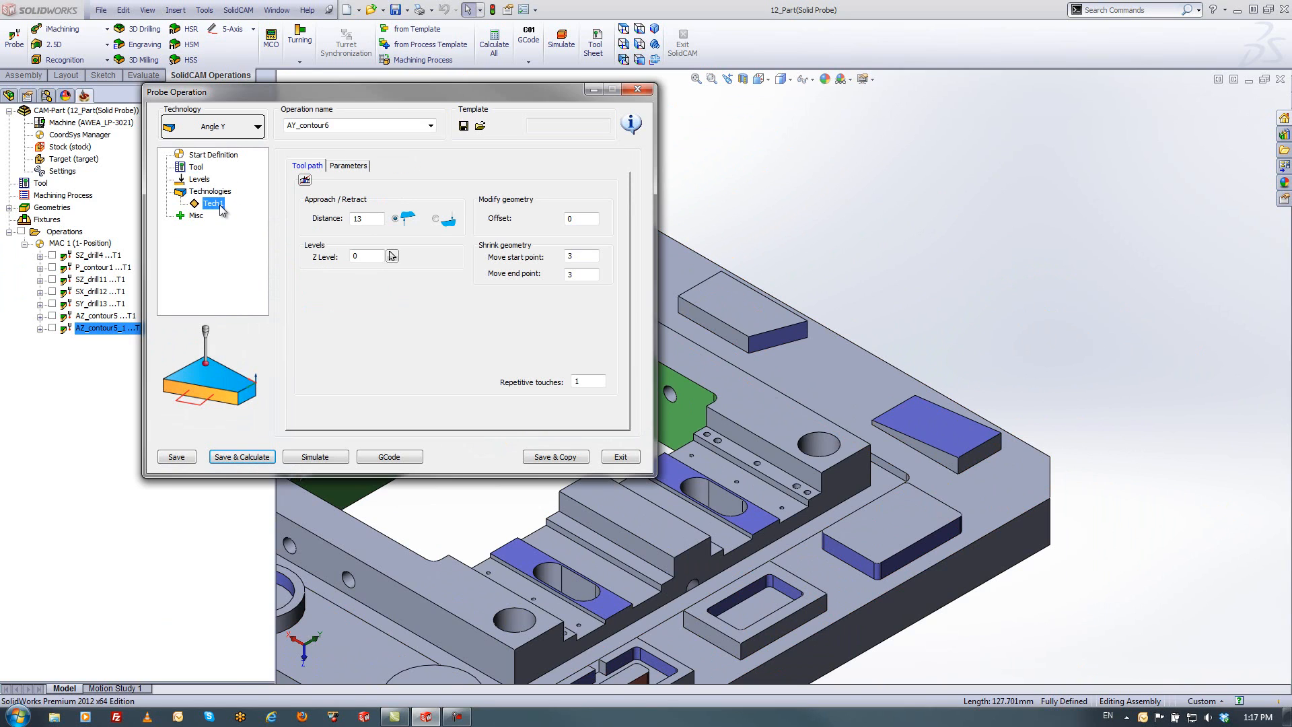
{"action": "left_click_drag", "start_coordinate": [397, 99], "coordinate": [252, 101]}
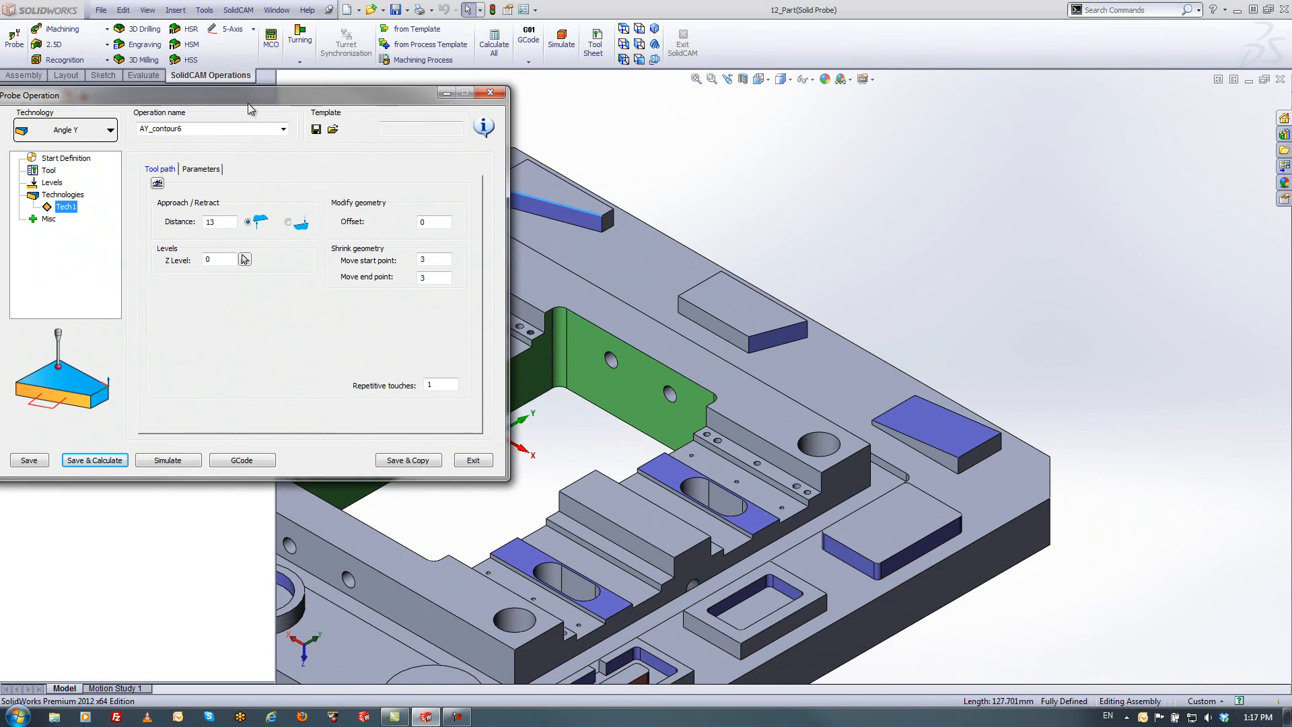
{"action": "left_click", "coordinate": [158, 183]}
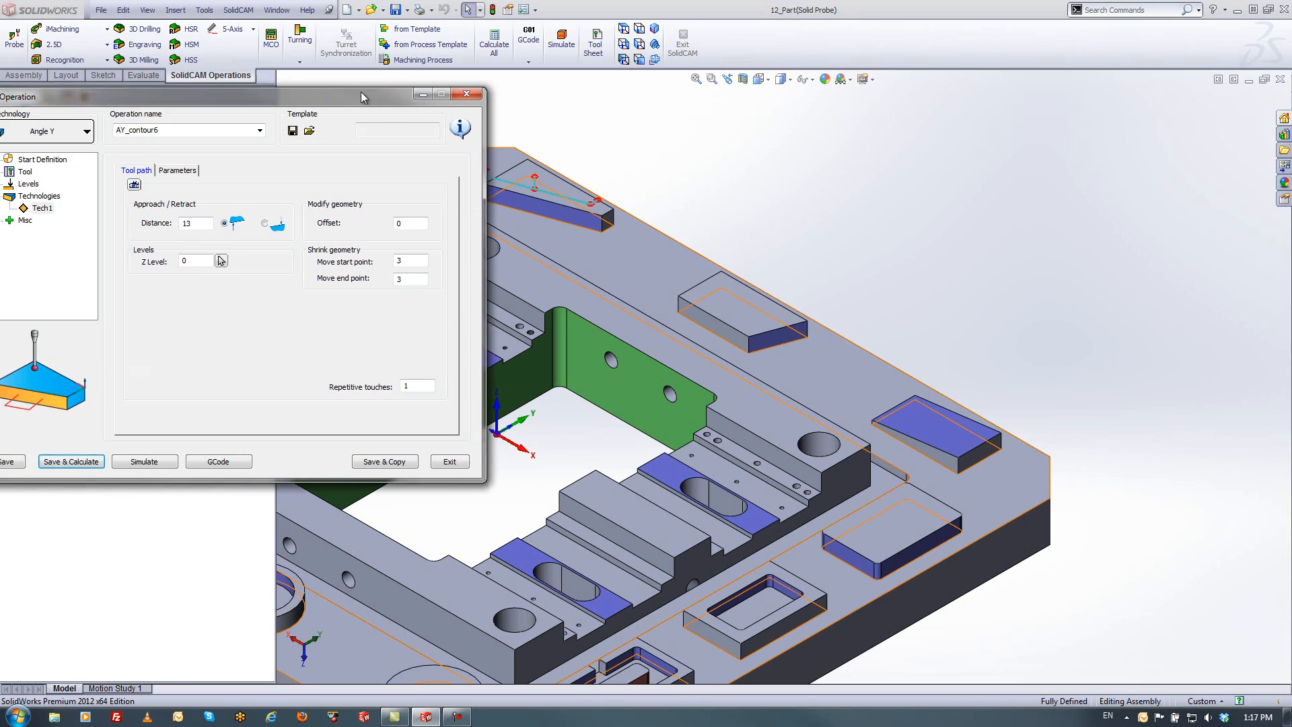
{"action": "left_click_drag", "start_coordinate": [396, 94], "coordinate": [309, 98]}
{"action": "scroll", "coordinate": [475, 176], "scroll_direction": "down", "scroll_amount": 5}
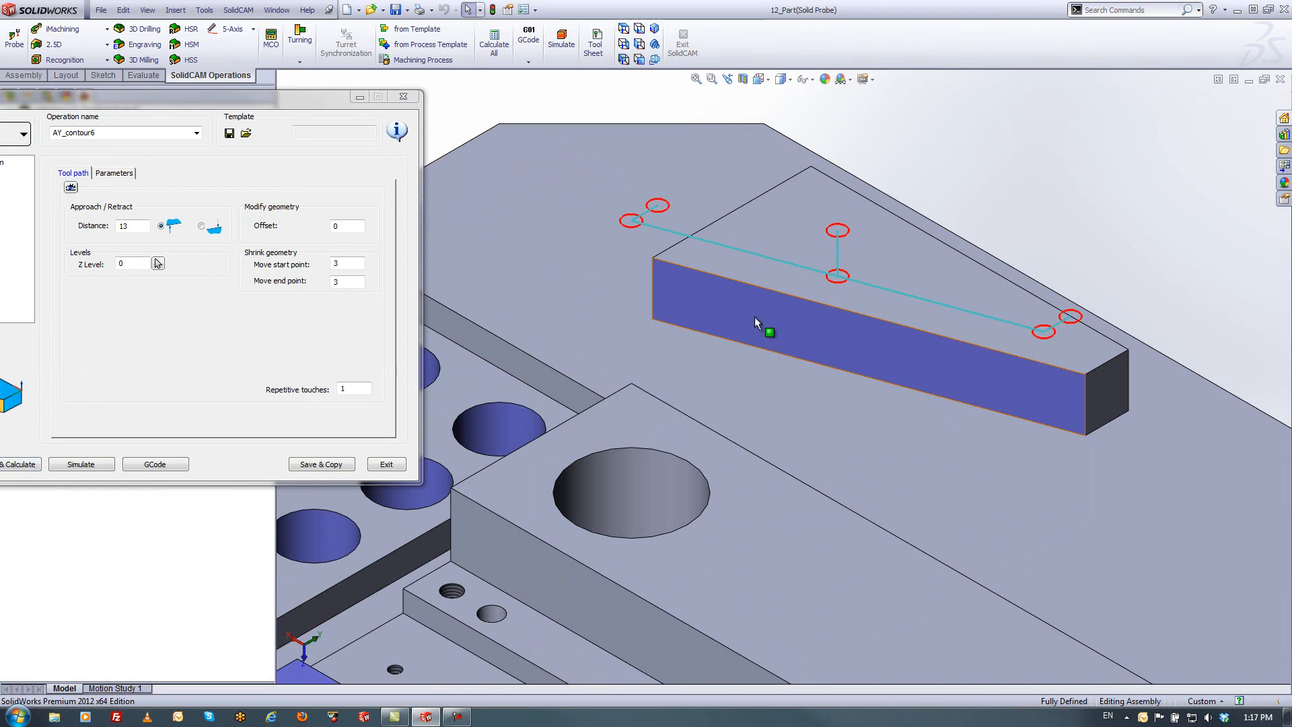
{"action": "left_click_drag", "start_coordinate": [226, 95], "coordinate": [351, 87]}
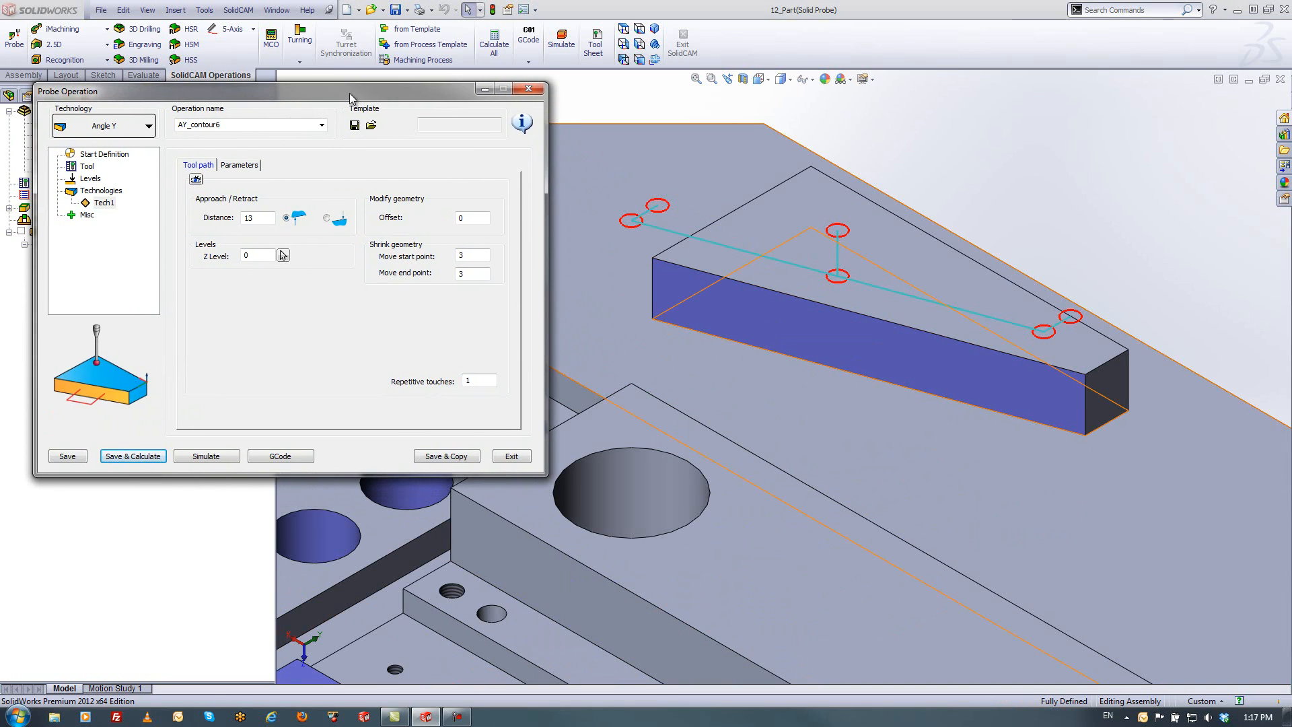
Set the Z level to -30 to lower the probe path along the wedge block's side face
{"action": "double_click", "coordinate": [263, 254]}
{"action": "type", "text": "3"}
{"action": "scroll", "coordinate": [269, 267], "scroll_direction": "down", "scroll_amount": 20}
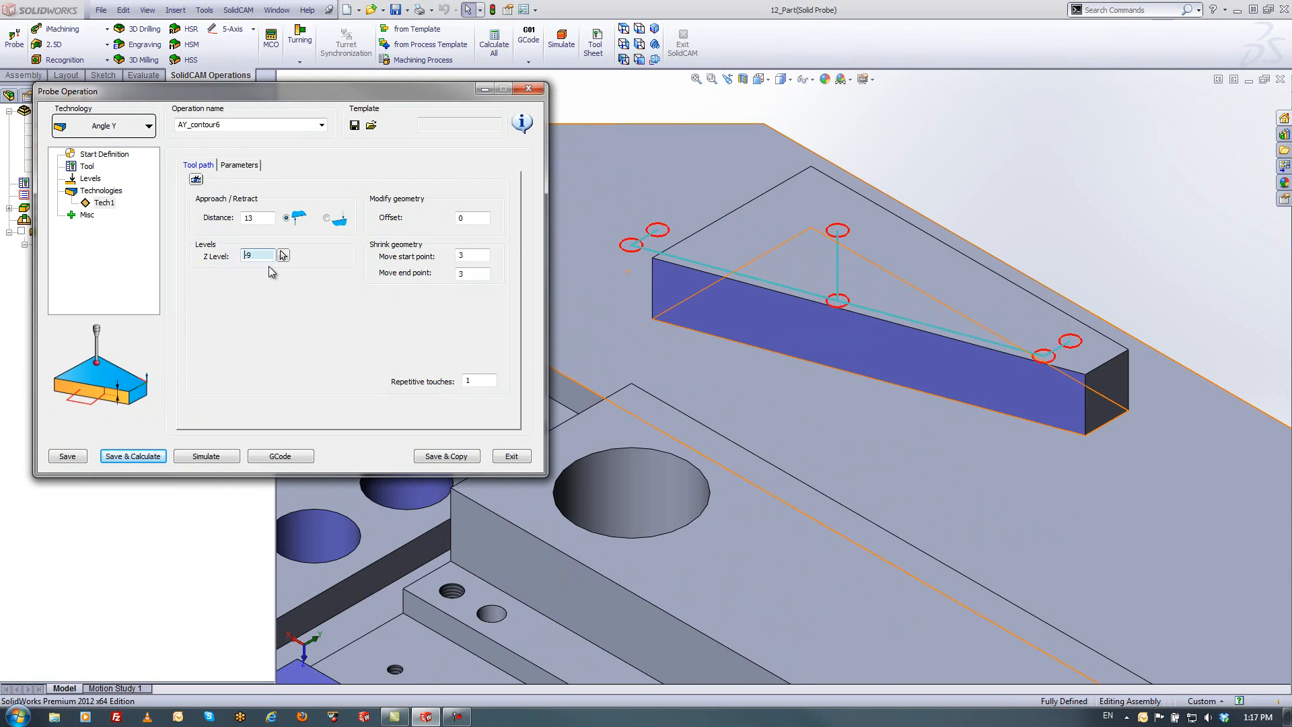
{"action": "scroll", "coordinate": [268, 266], "scroll_direction": "down", "scroll_amount": 4}
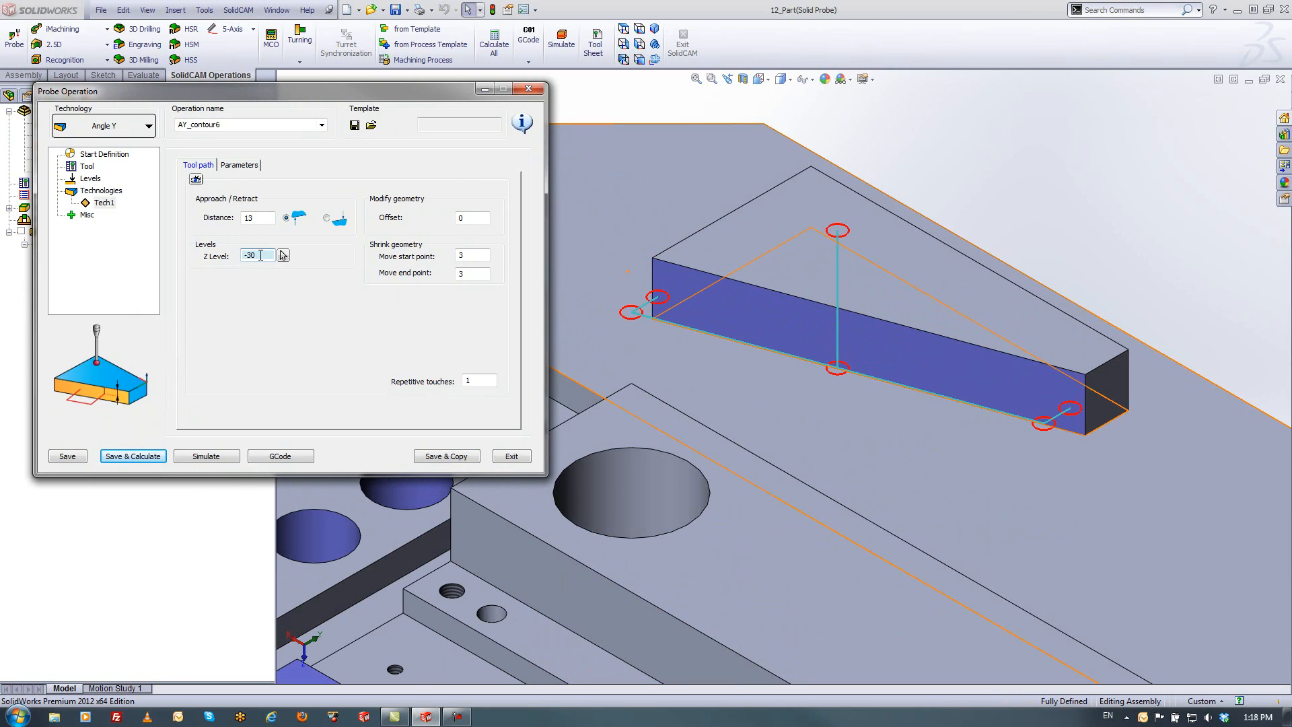
Shrink the geometry with a start point move of 11 and an end point move of 16, and save and calculate the operation
{"action": "left_click", "coordinate": [474, 254]}
{"action": "scroll", "coordinate": [474, 255], "scroll_direction": "up", "scroll_amount": 8}
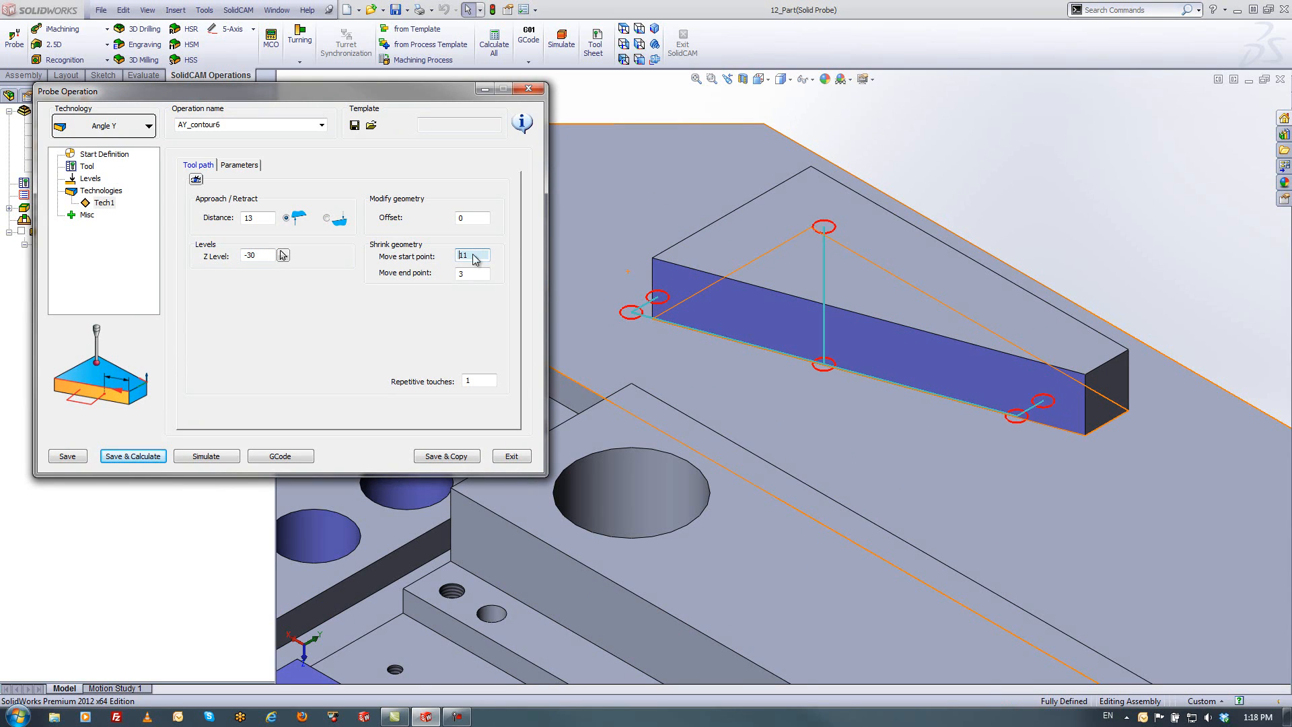
{"action": "left_click", "coordinate": [475, 274]}
{"action": "scroll", "coordinate": [475, 274], "scroll_direction": "down", "scroll_amount": 1}
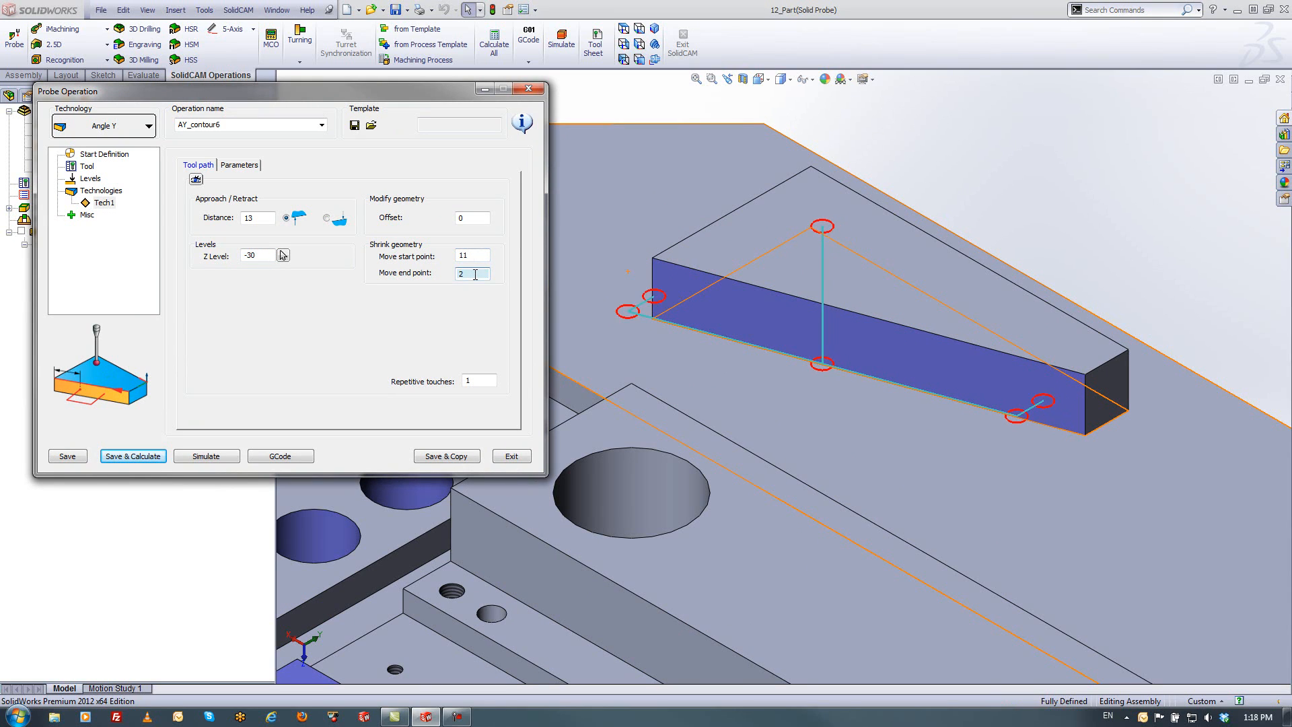
{"action": "scroll", "coordinate": [475, 273], "scroll_direction": "up", "scroll_amount": 14}
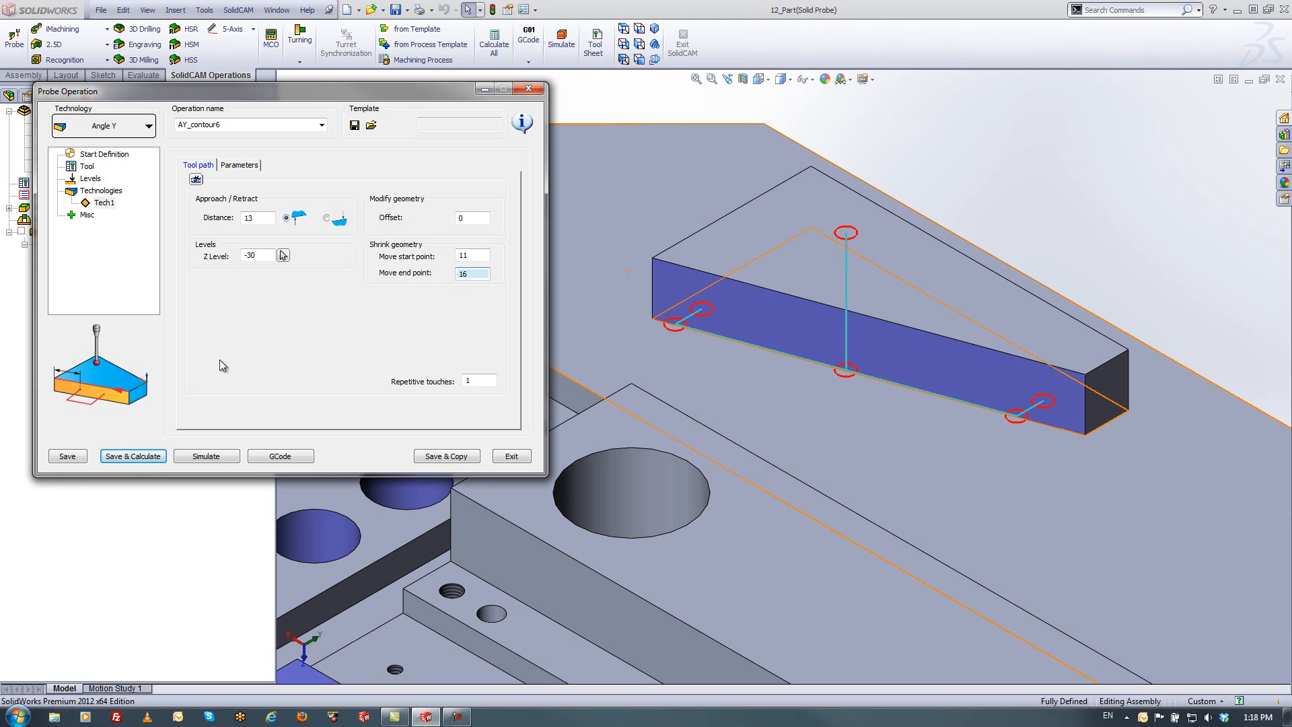
{"action": "left_click", "coordinate": [133, 456]}
Save a copy of the Angle Y operation and change the copy's technology to Angle X
{"action": "left_click", "coordinate": [460, 457]}
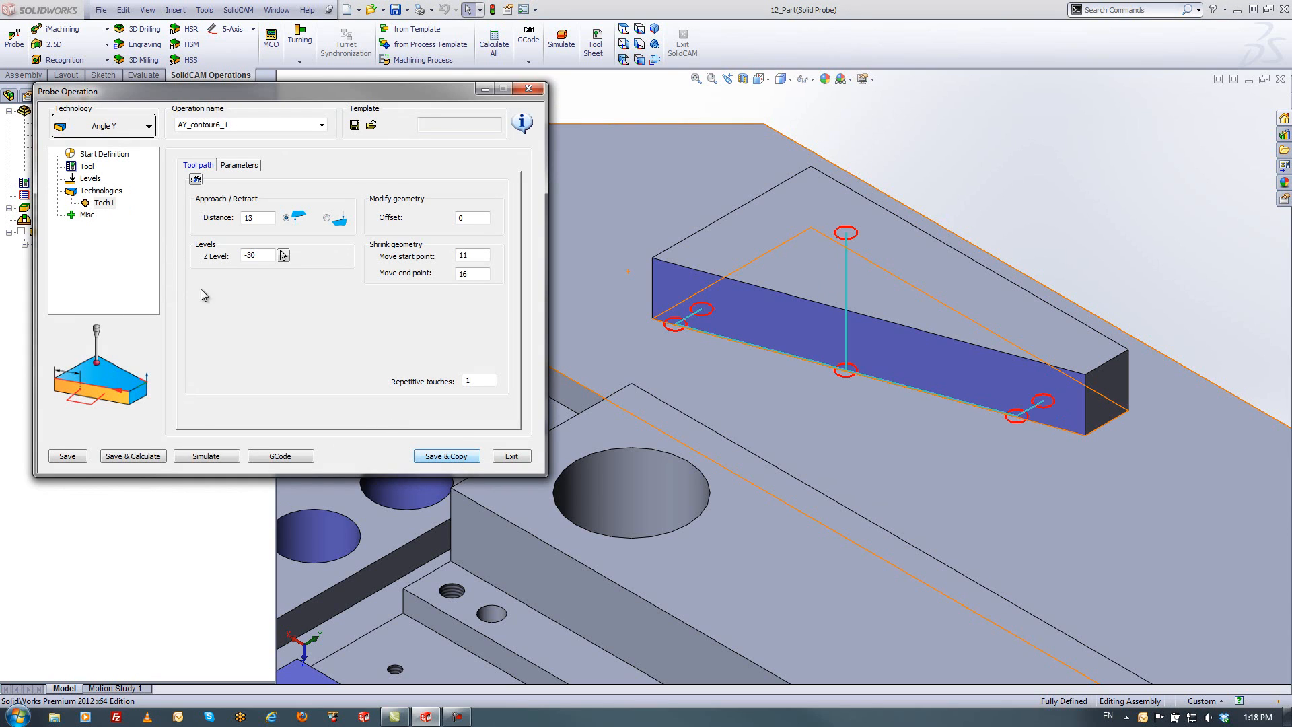
{"action": "left_click", "coordinate": [112, 130]}
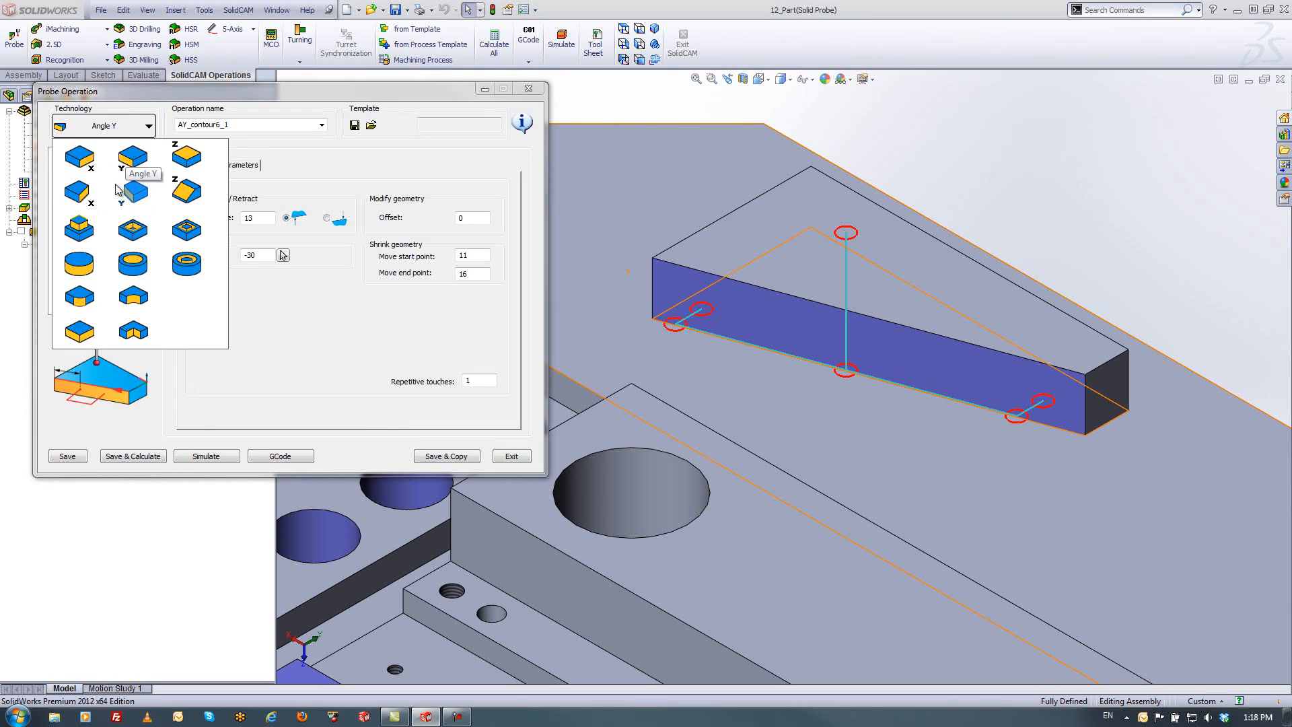
{"action": "left_click", "coordinate": [78, 192]}
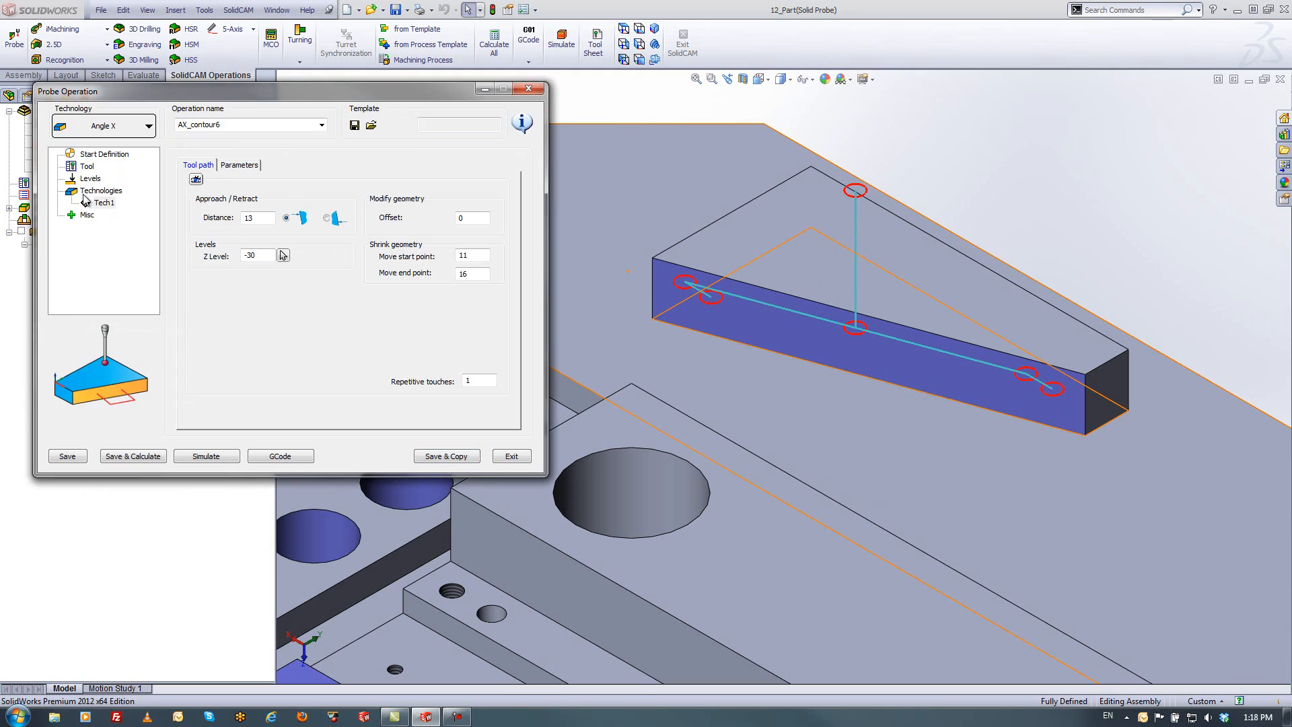
Define a new geometry chain for the Angle X operation from the upper edge of the middle block's angled blue end face
{"action": "left_click", "coordinate": [92, 156]}
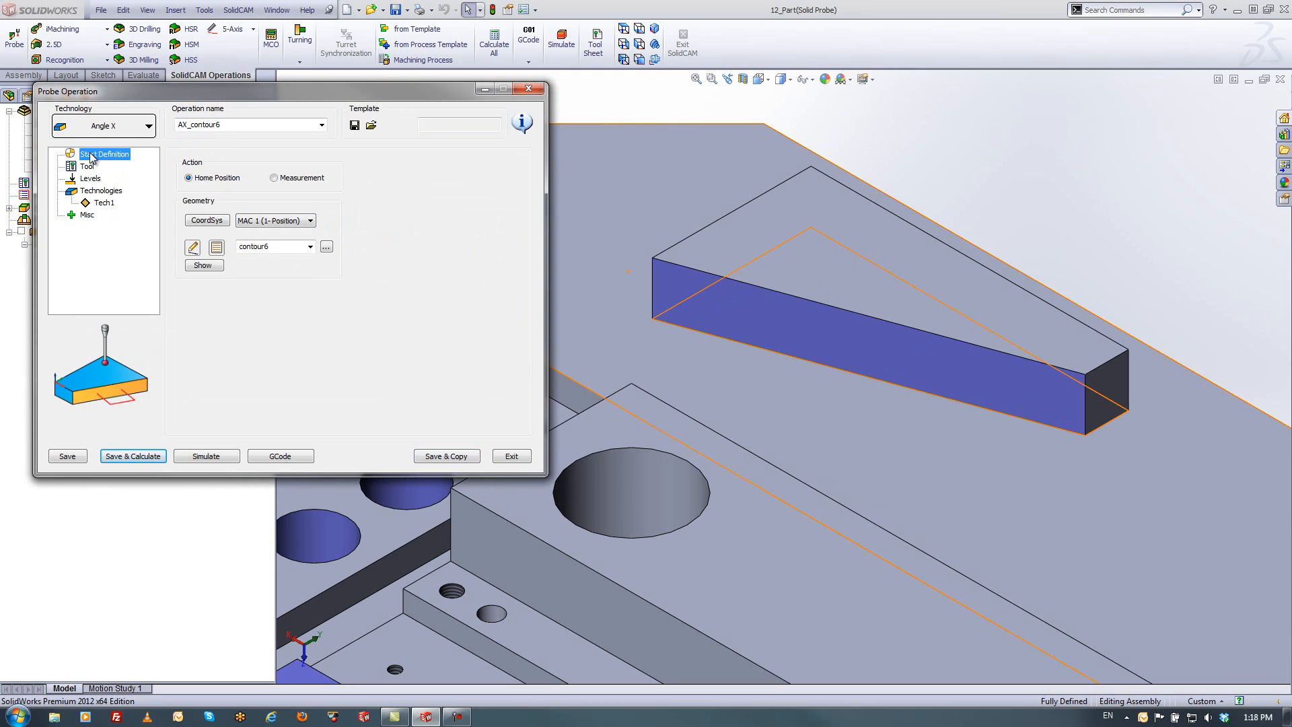
{"action": "double_click", "coordinate": [272, 247]}
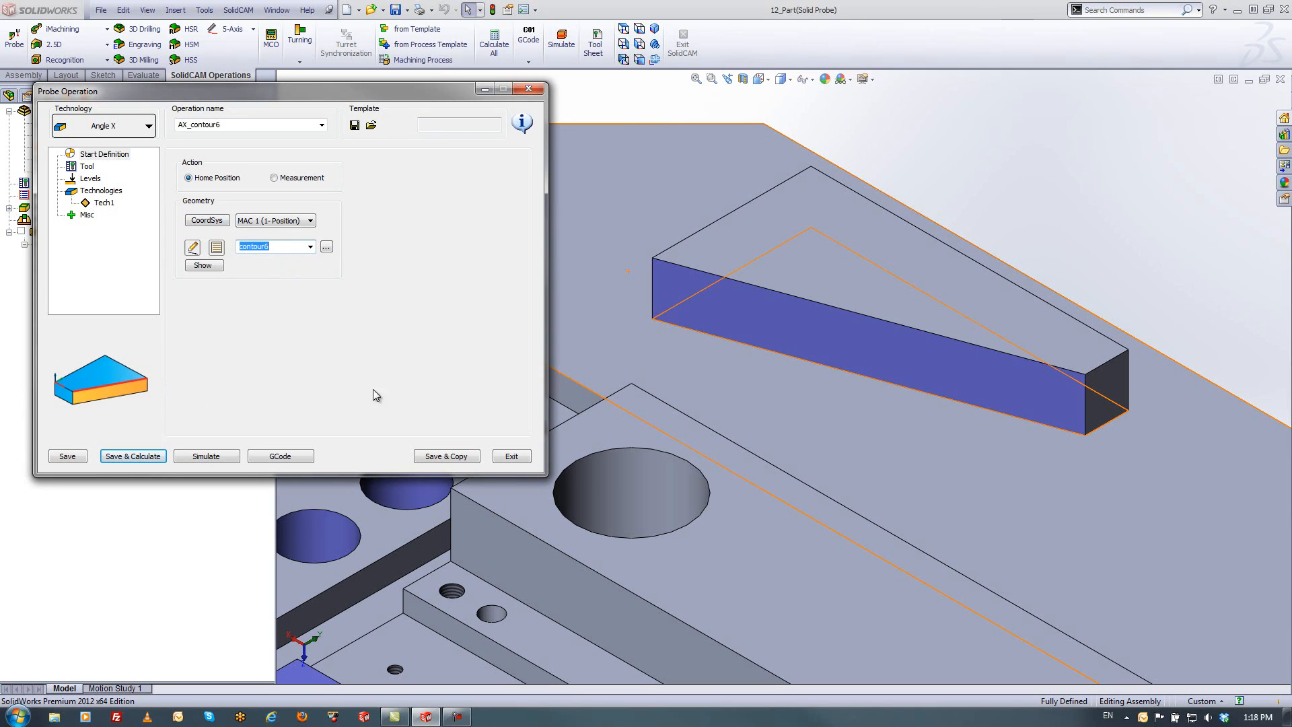
{"action": "left_click", "coordinate": [1037, 178]}
{"action": "scroll", "coordinate": [1038, 180], "scroll_direction": "up", "scroll_amount": 8}
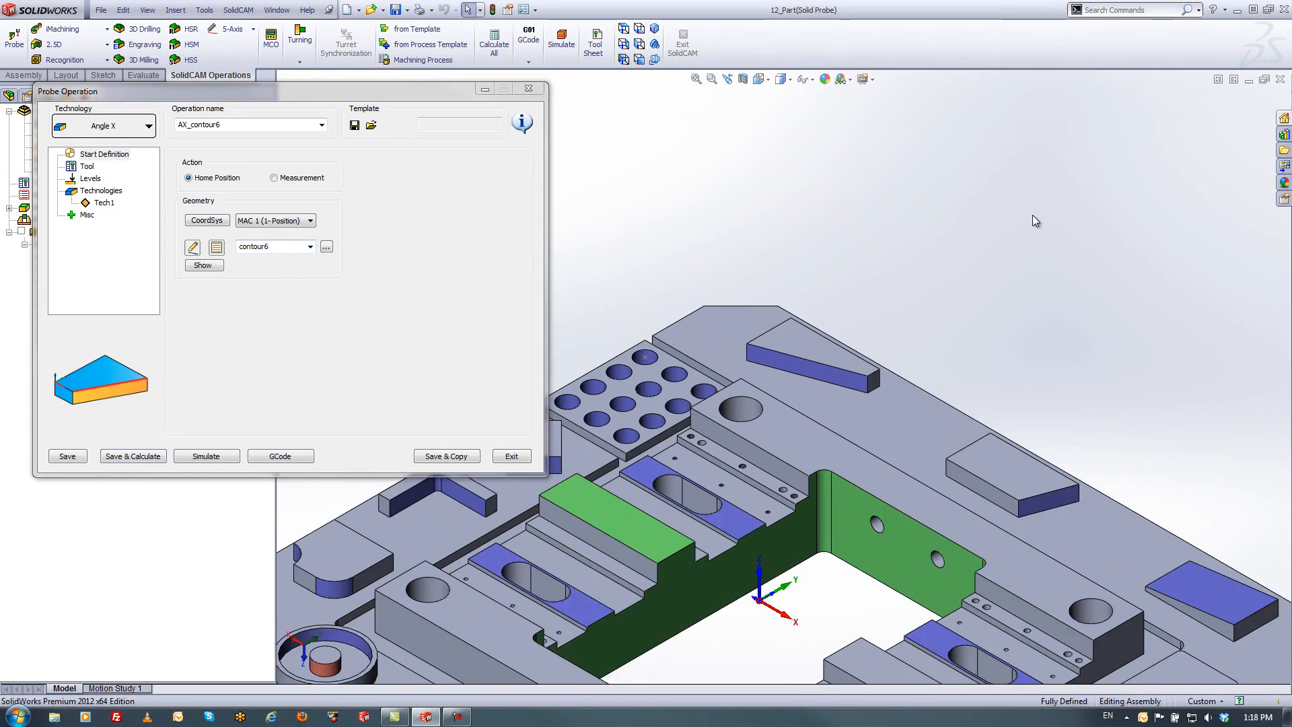
{"action": "scroll", "coordinate": [1033, 490], "scroll_direction": "down", "scroll_amount": 2}
{"action": "scroll", "coordinate": [1034, 494], "scroll_direction": "down", "scroll_amount": 3}
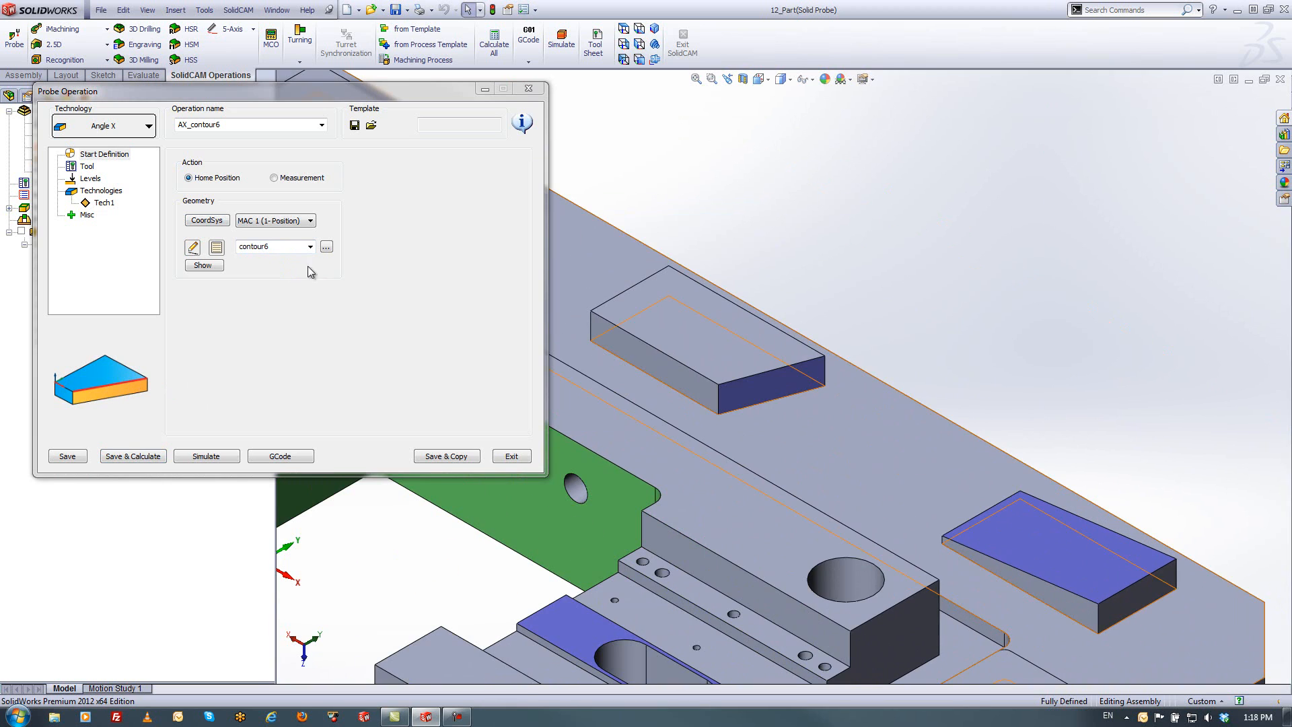
{"action": "left_click", "coordinate": [216, 247]}
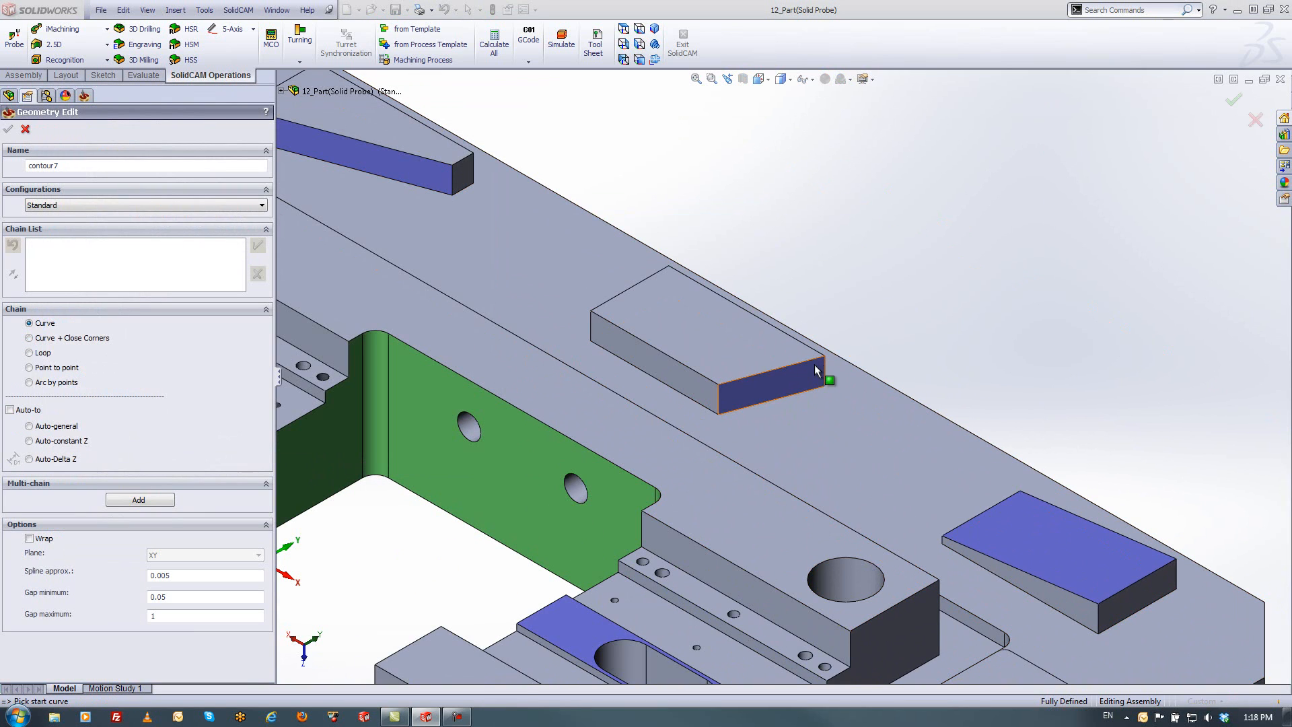
{"action": "left_click", "coordinate": [815, 360]}
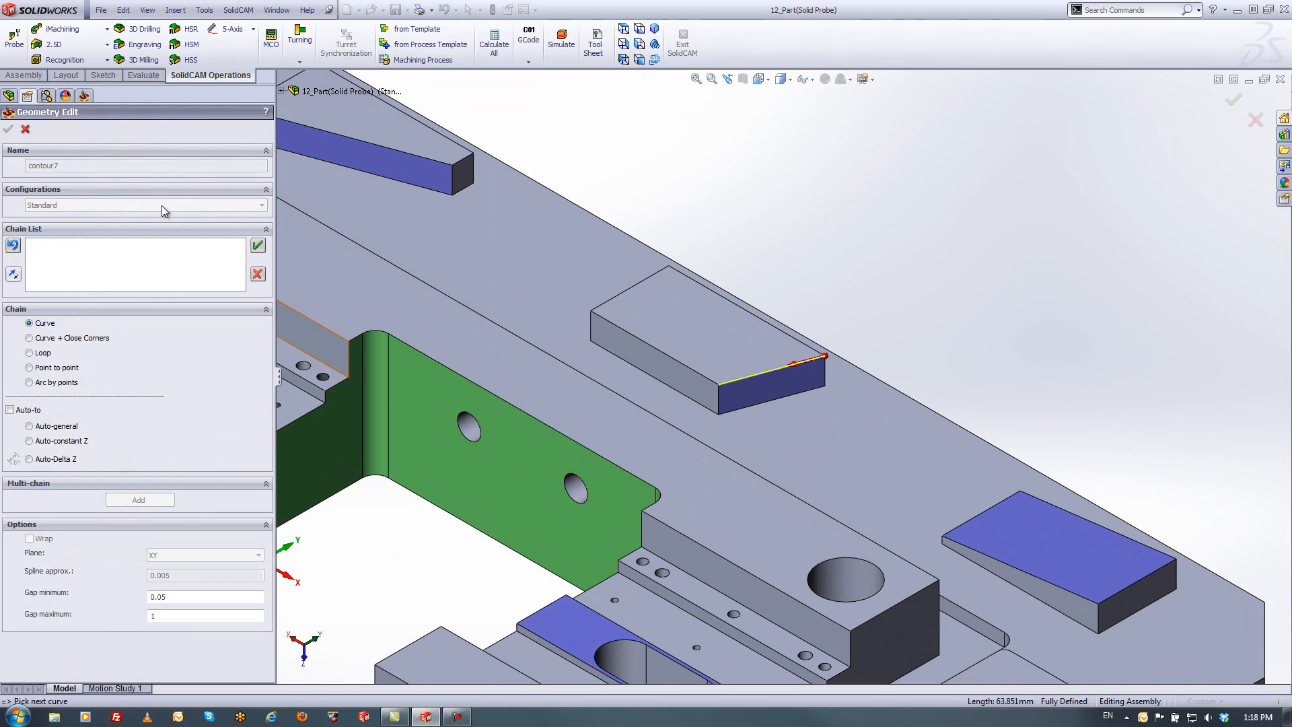
{"action": "left_click", "coordinate": [258, 246]}
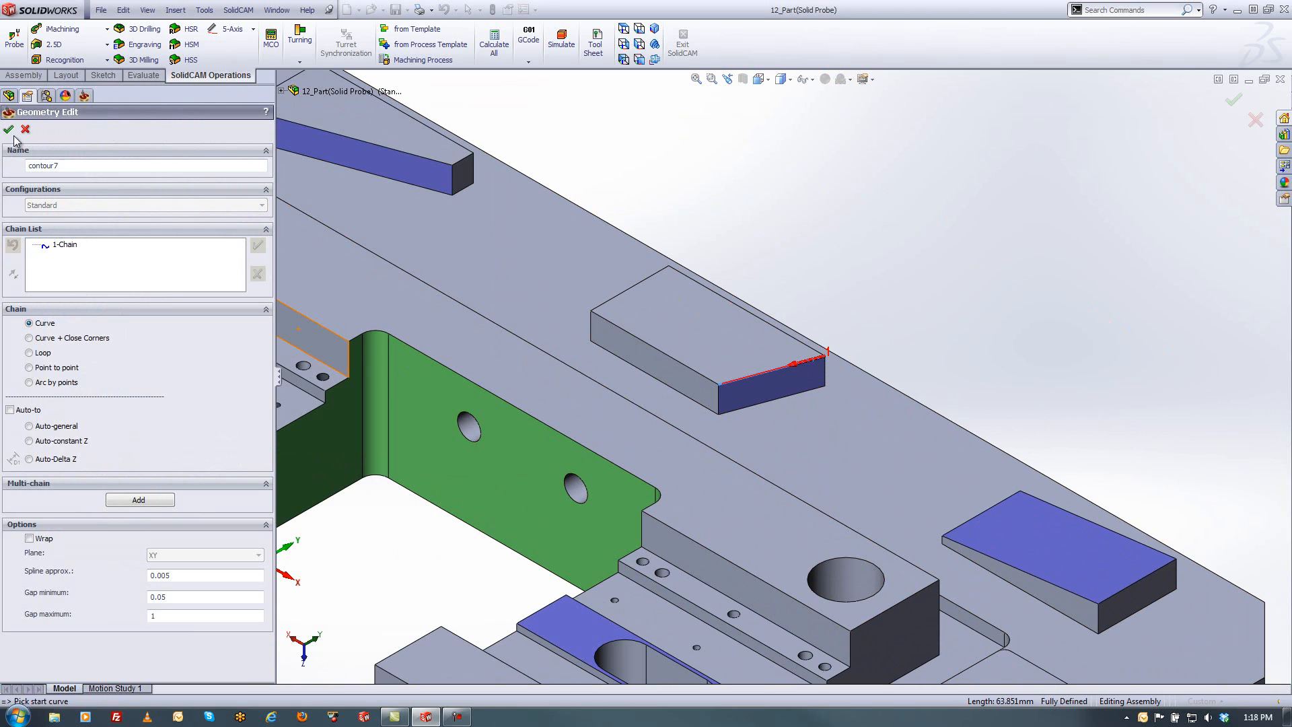
{"action": "left_click", "coordinate": [10, 130]}
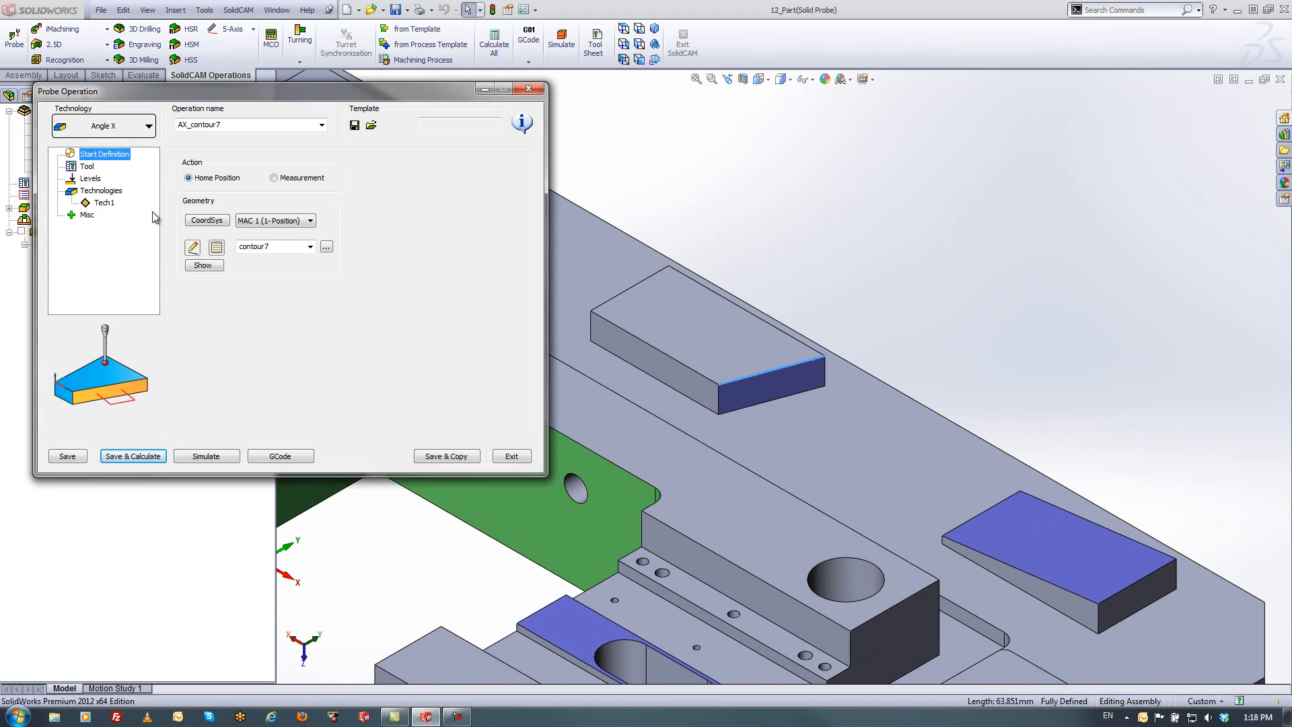
Preview the Angle X probe tool path on the middle block from the Tech1 tool path settings
{"action": "left_click", "coordinate": [104, 202]}
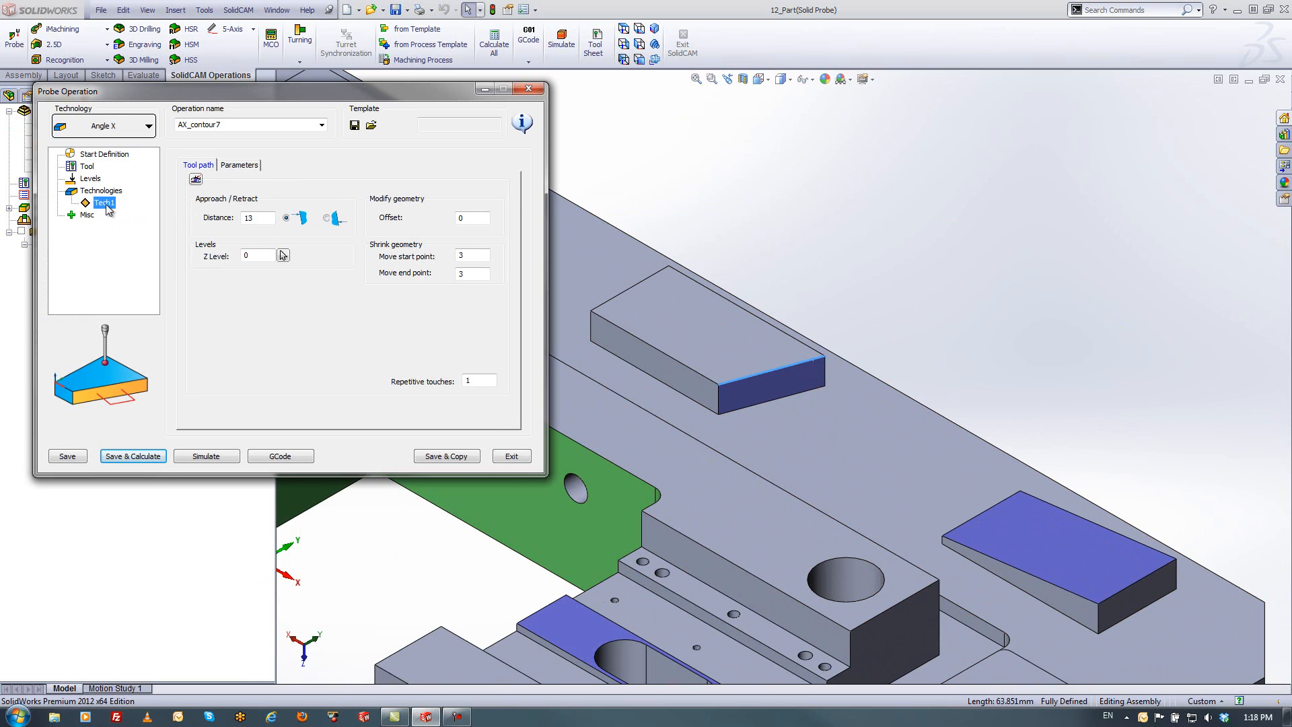
{"action": "left_click", "coordinate": [196, 180]}
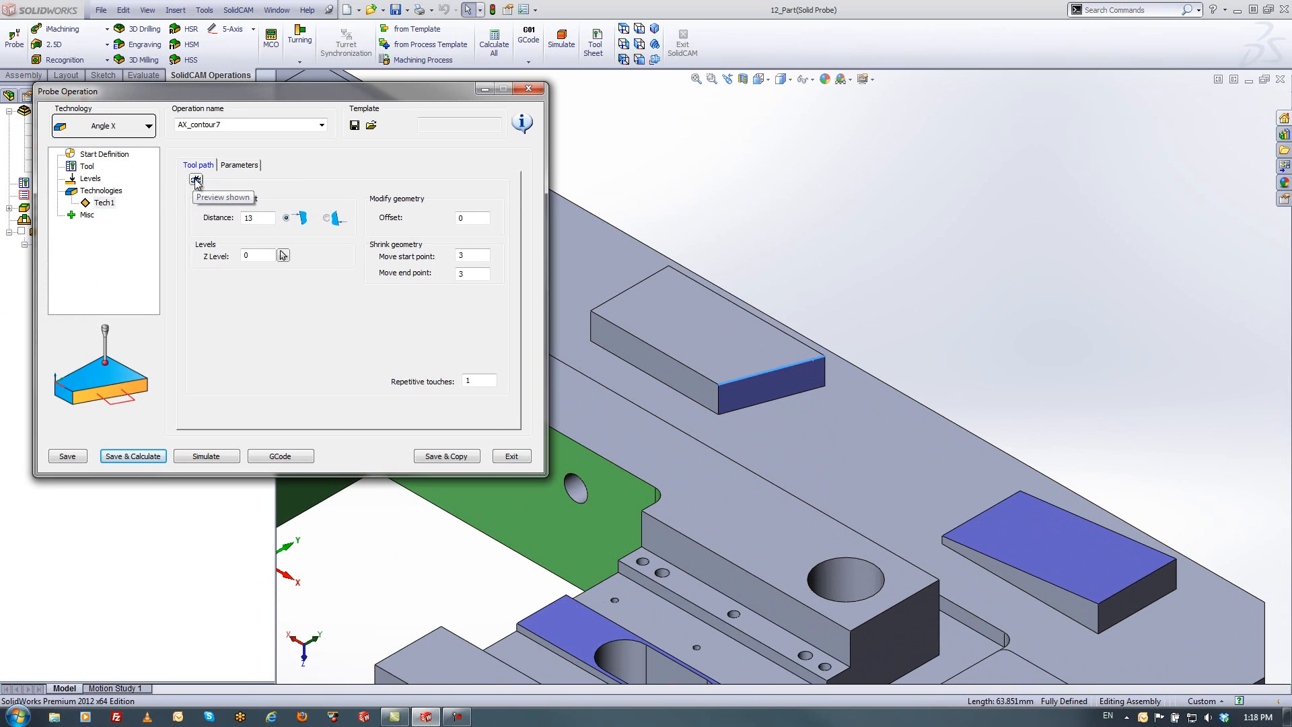
{"action": "scroll", "coordinate": [774, 363], "scroll_direction": "up", "scroll_amount": 5}
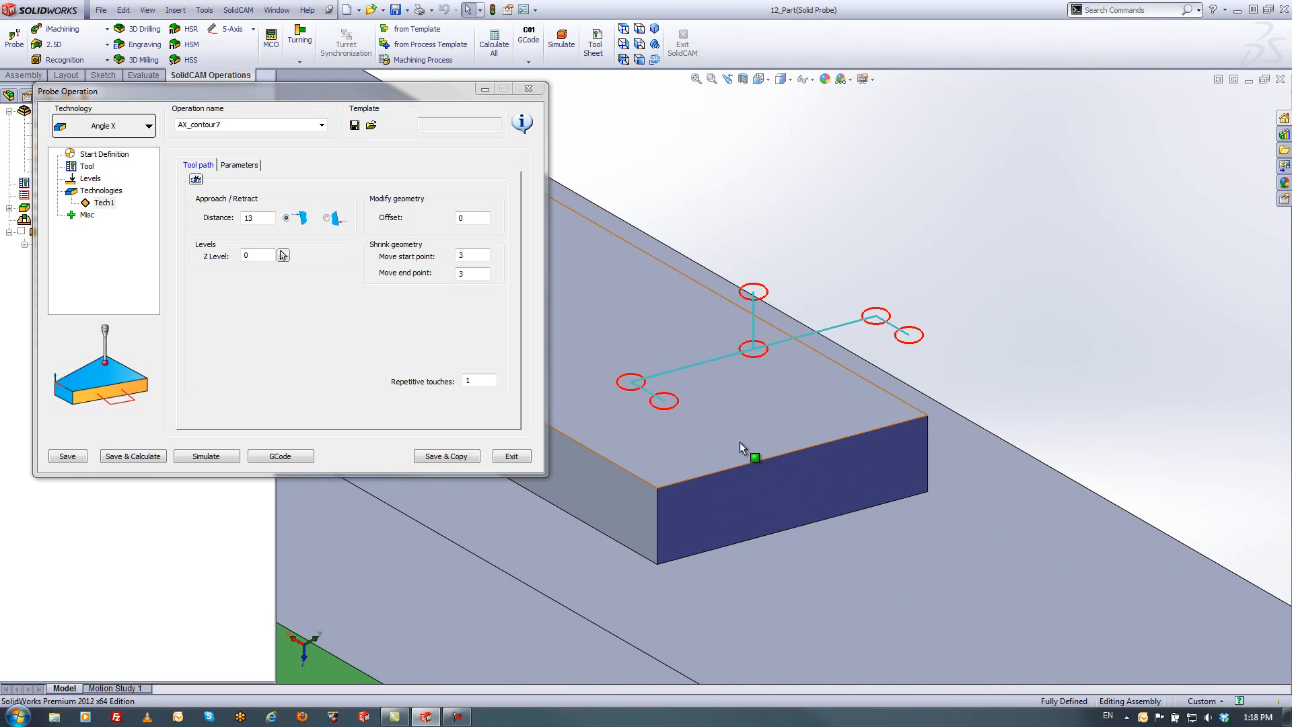
Switch the approach to the opposite side of the angled end face and set the Z level to -30
{"action": "left_click", "coordinate": [327, 219]}
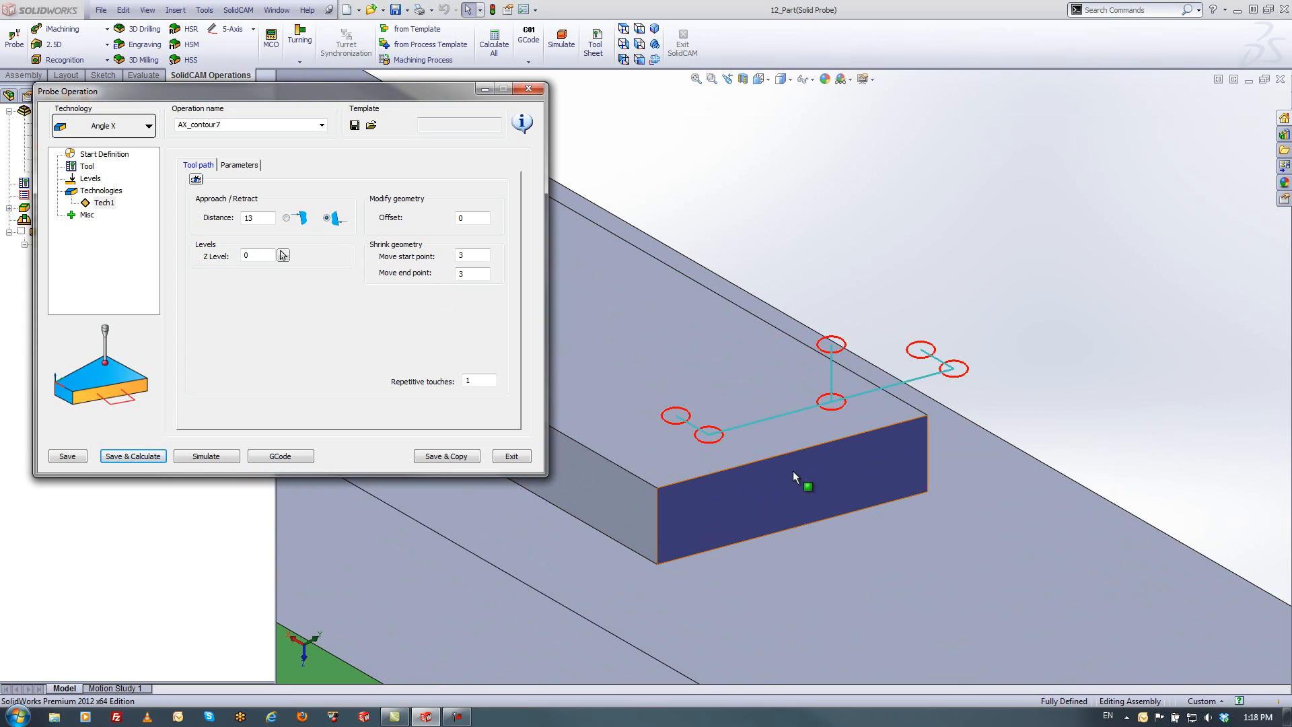
{"action": "left_click", "coordinate": [254, 254]}
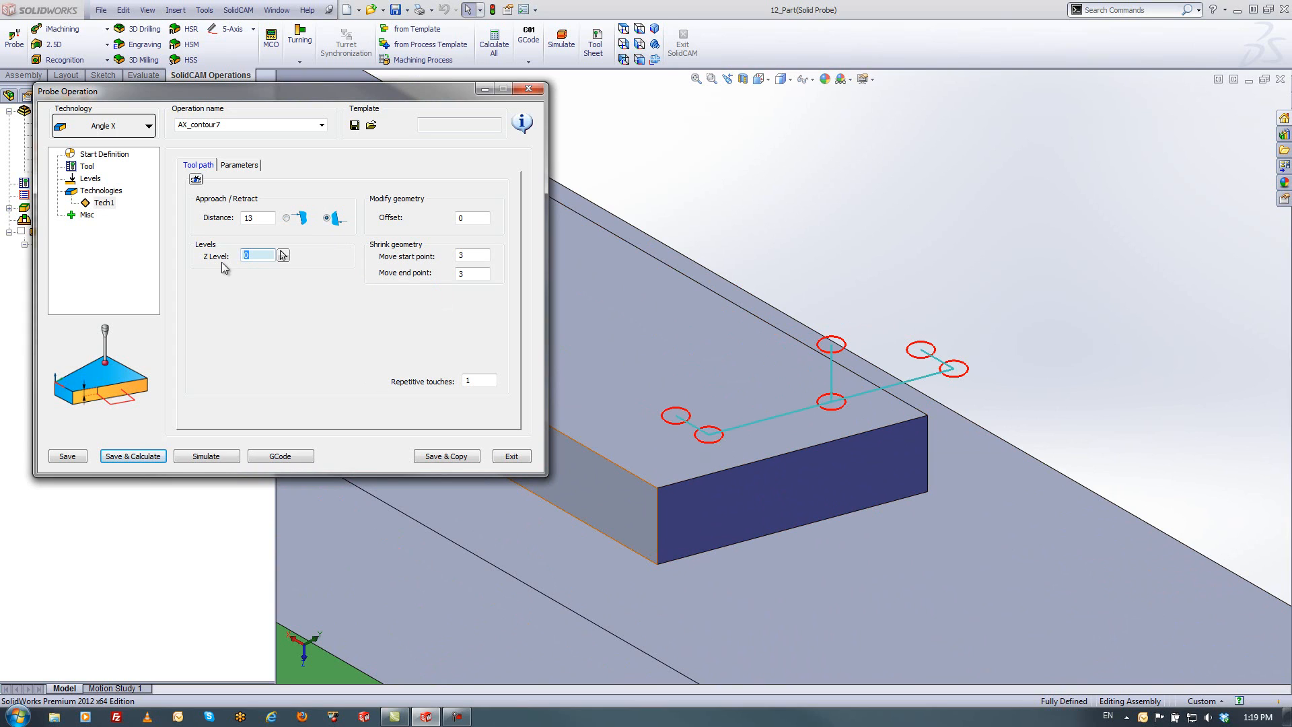
{"action": "type", "text": "-30"}
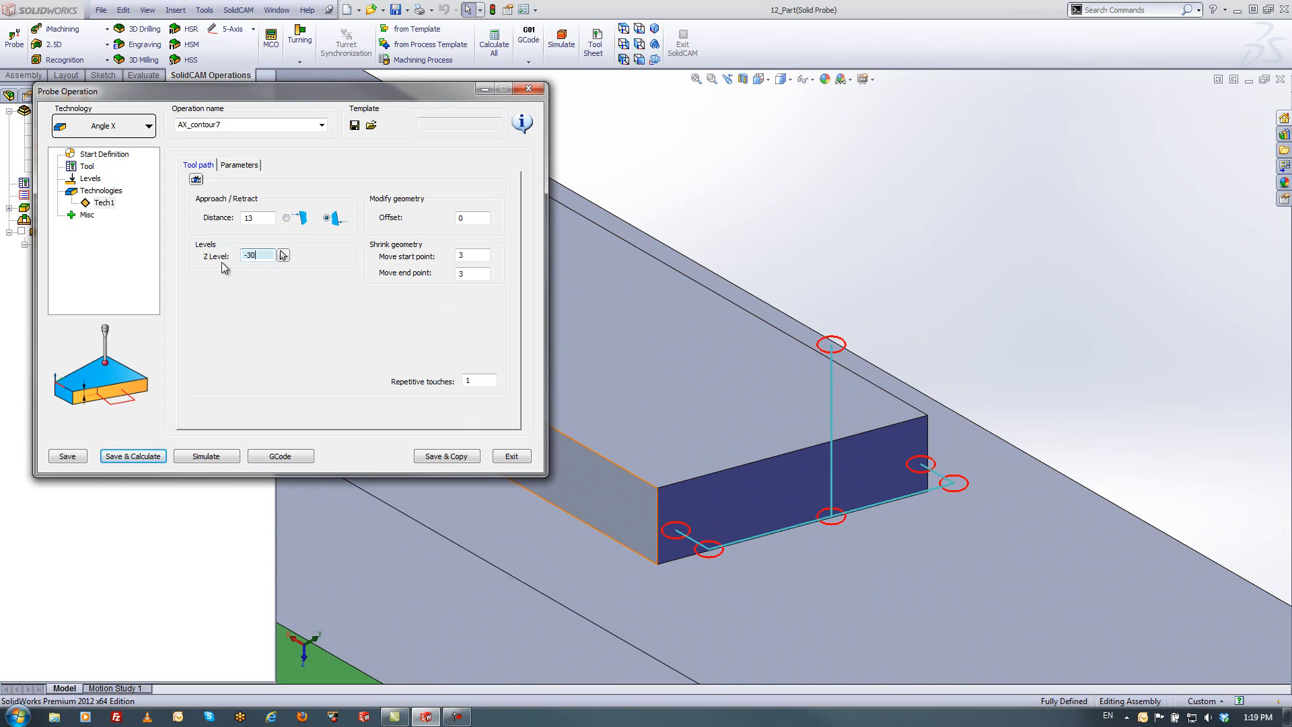
Shrink the Angle X probing geometry by moving both its start point and its end point by 10
{"action": "double_click", "coordinate": [472, 254]}
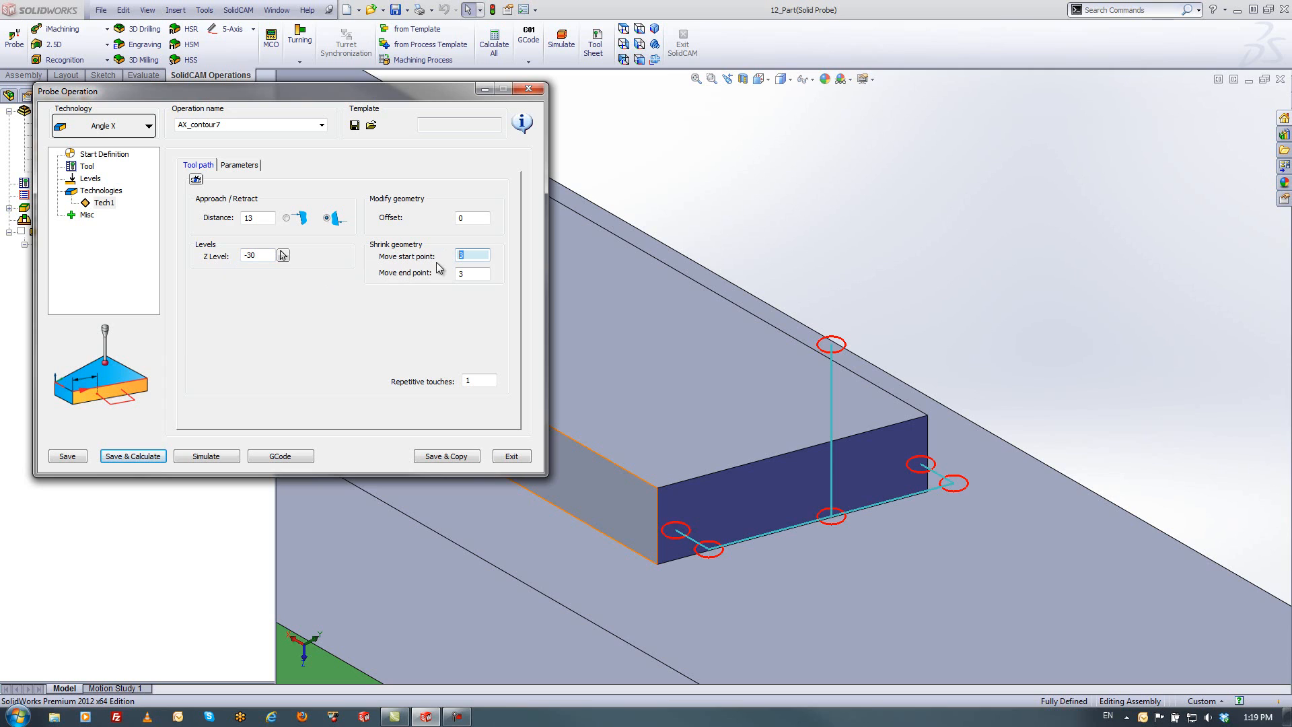
{"action": "type", "text": "10"}
{"action": "key", "text": "Tab"}
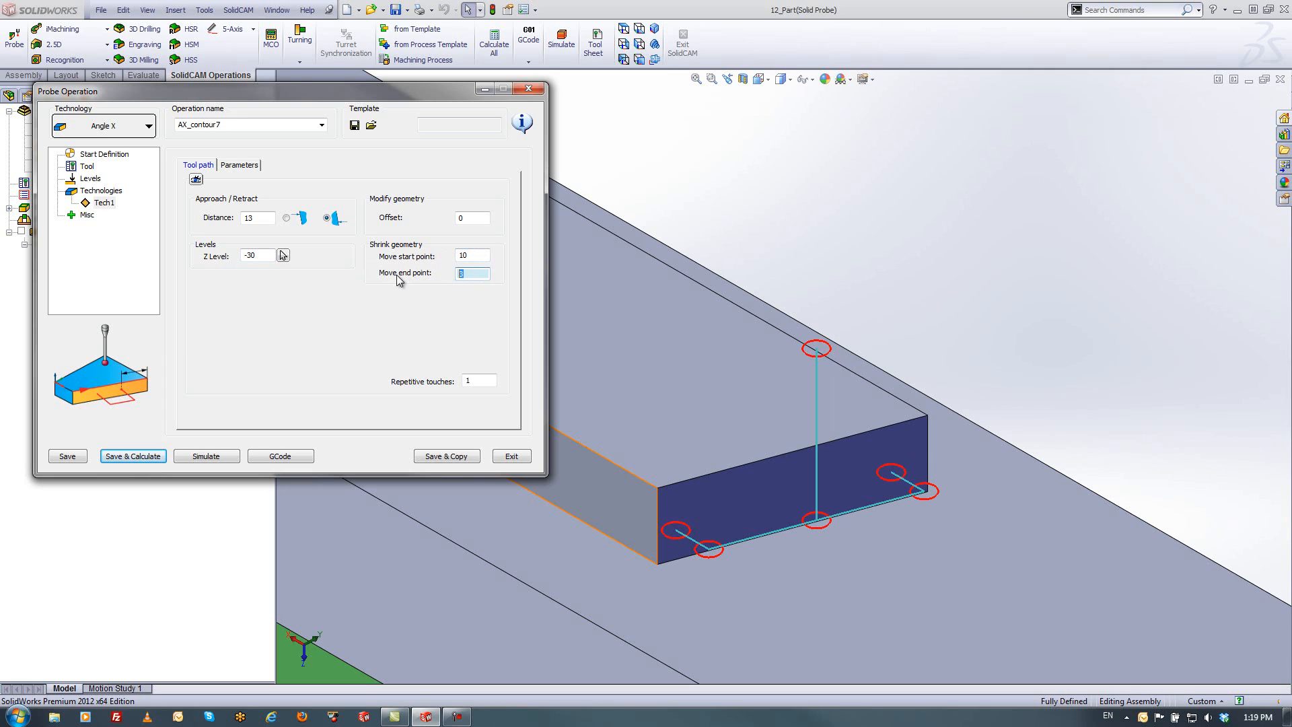
{"action": "type", "text": "10"}
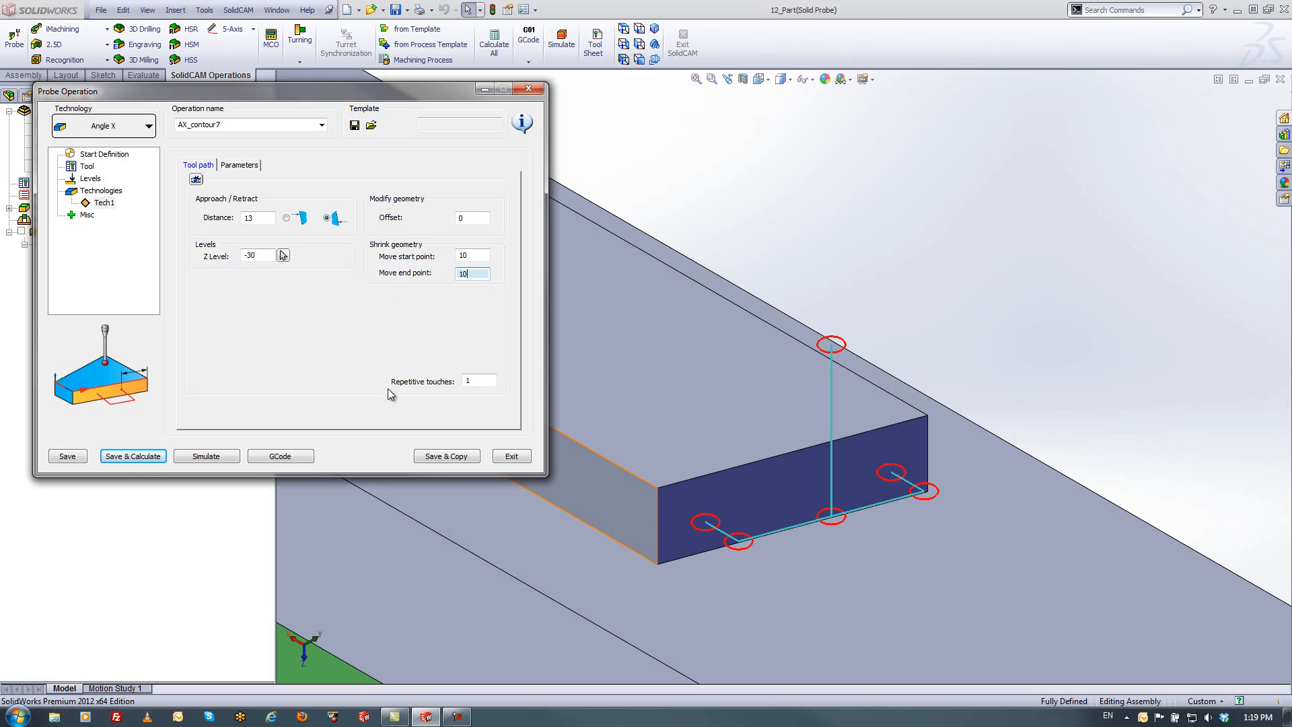
Set the Angle X operation's repetitive touches to 2, then save and calculate the operation and close it
{"action": "double_click", "coordinate": [488, 380]}
{"action": "type", "text": "2"}
{"action": "left_click", "coordinate": [135, 457]}
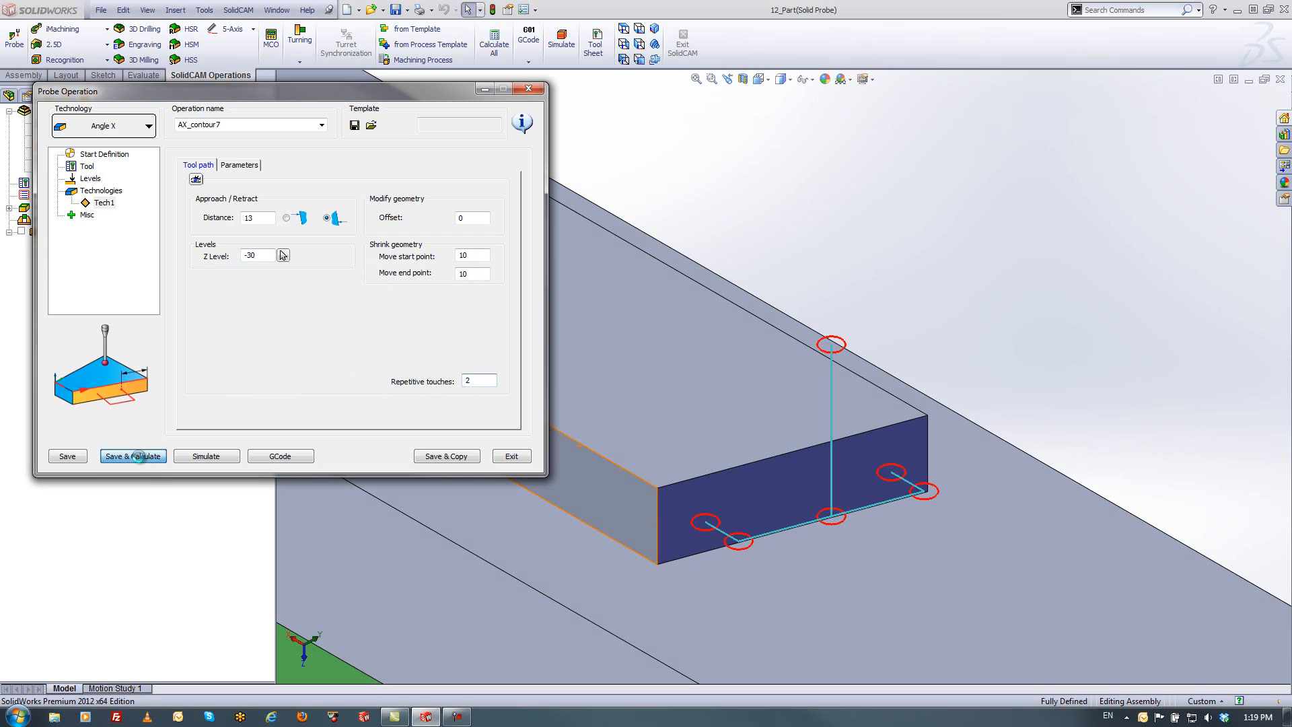
{"action": "left_click", "coordinate": [510, 455]}
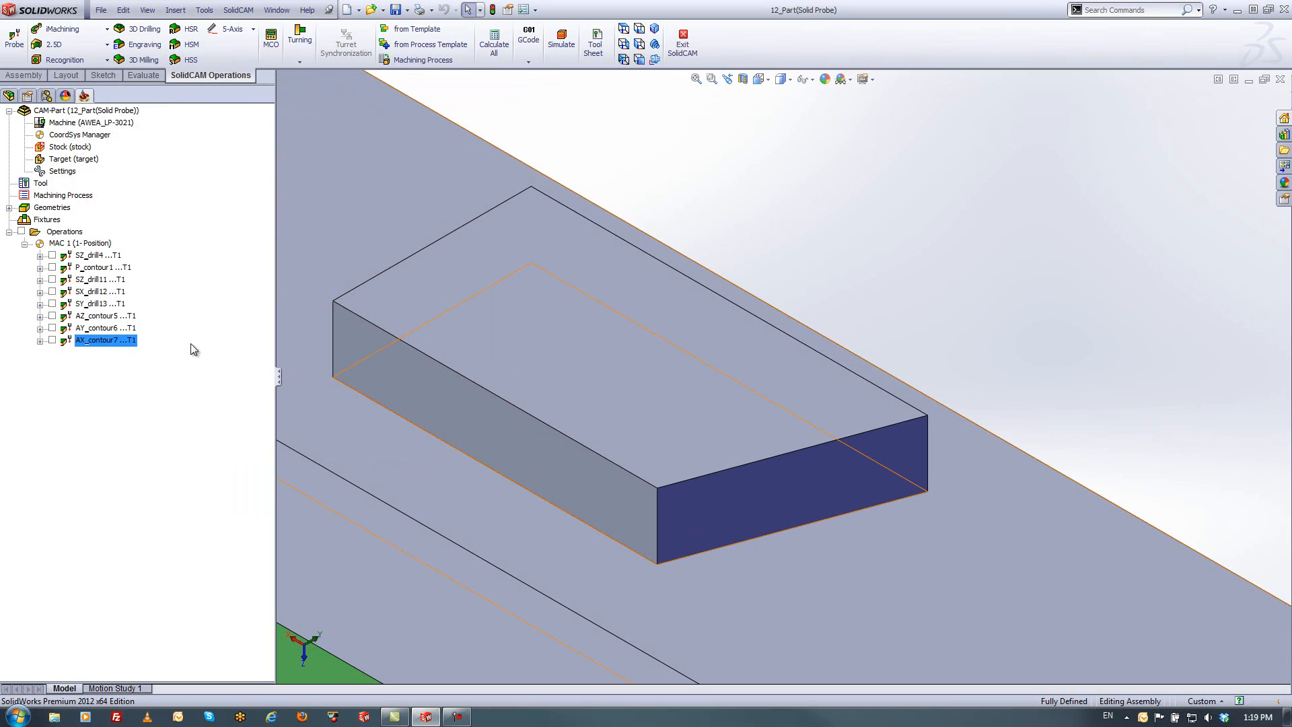
Open the simulation for the three angle probe operations AZ_contour5, AY_contour6 and AX_contour7 together
{"action": "left_click", "coordinate": [101, 316]}
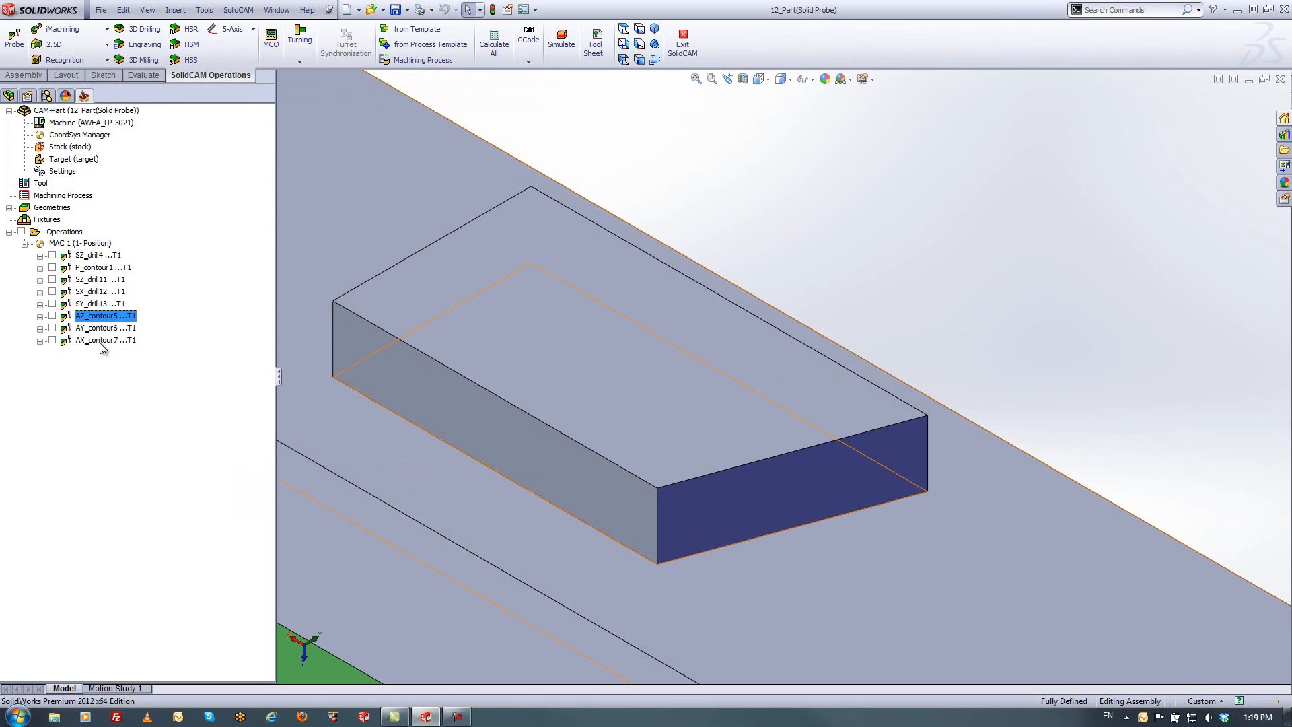
{"action": "left_click", "coordinate": [100, 341], "text": "shift"}
{"action": "right_click", "coordinate": [99, 340]}
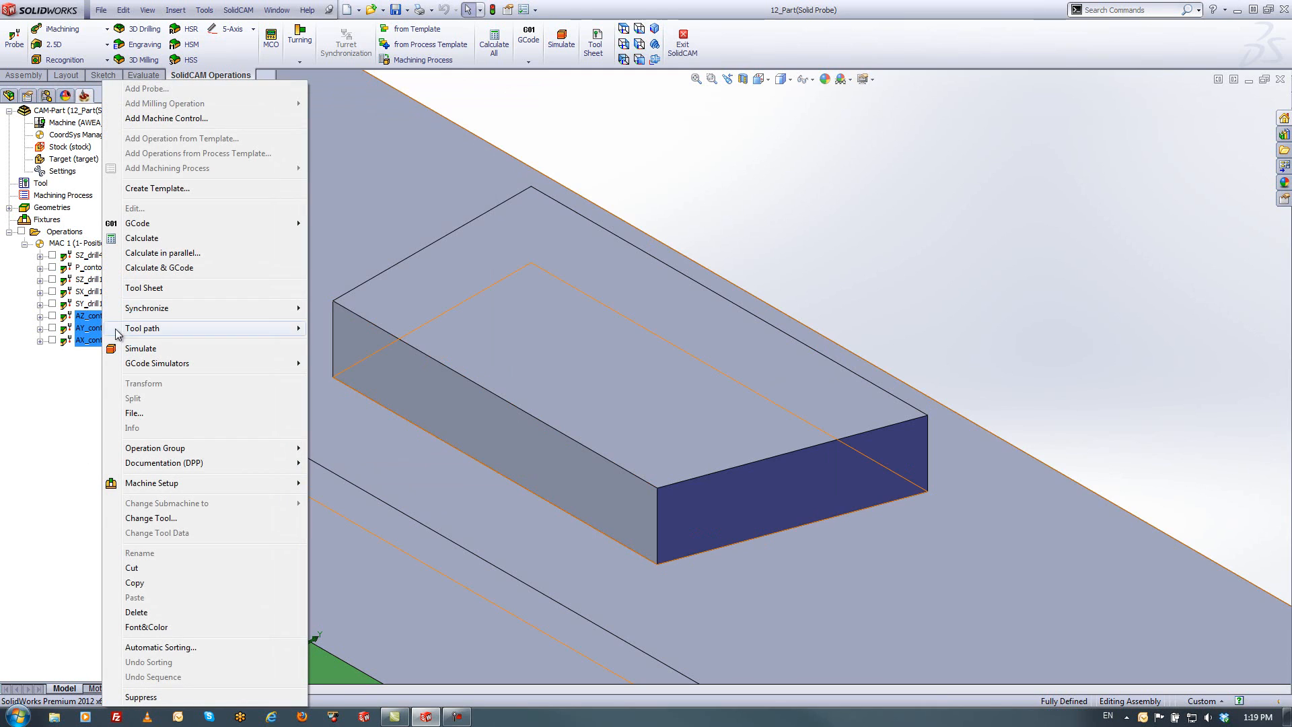
{"action": "mouse_move", "coordinate": [142, 304]}
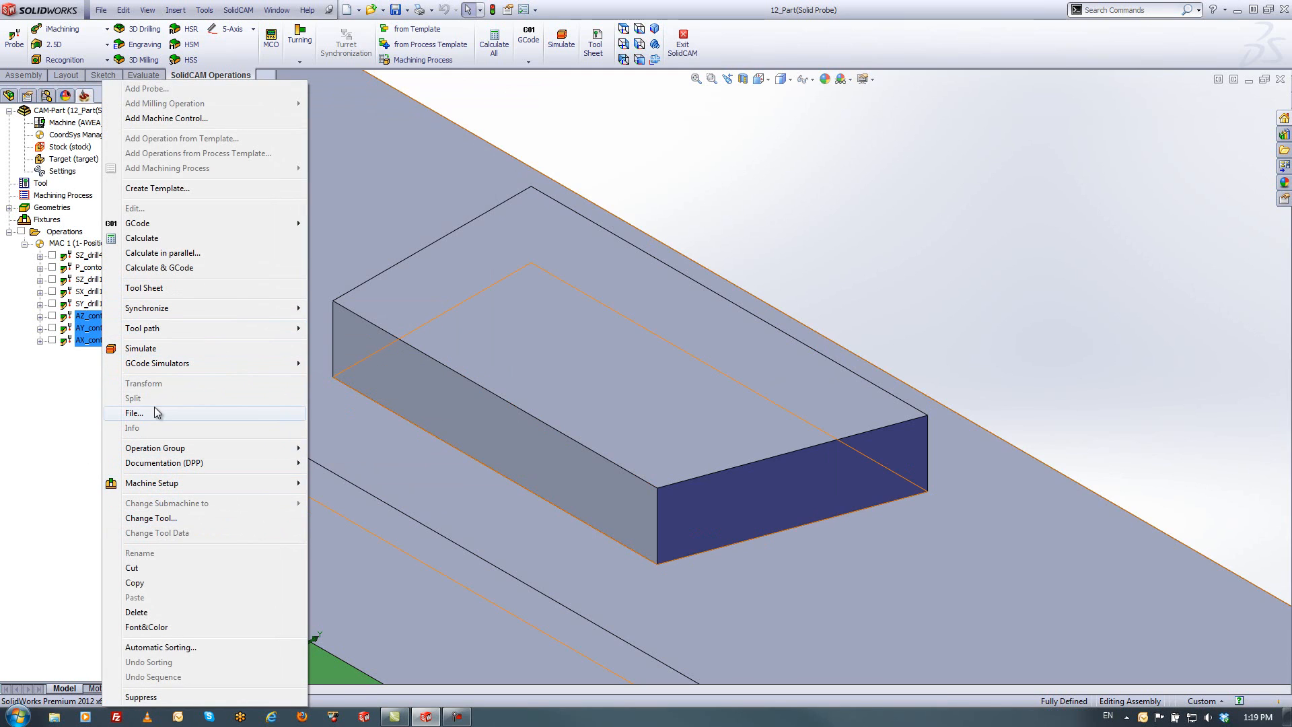
{"action": "left_click", "coordinate": [141, 348]}
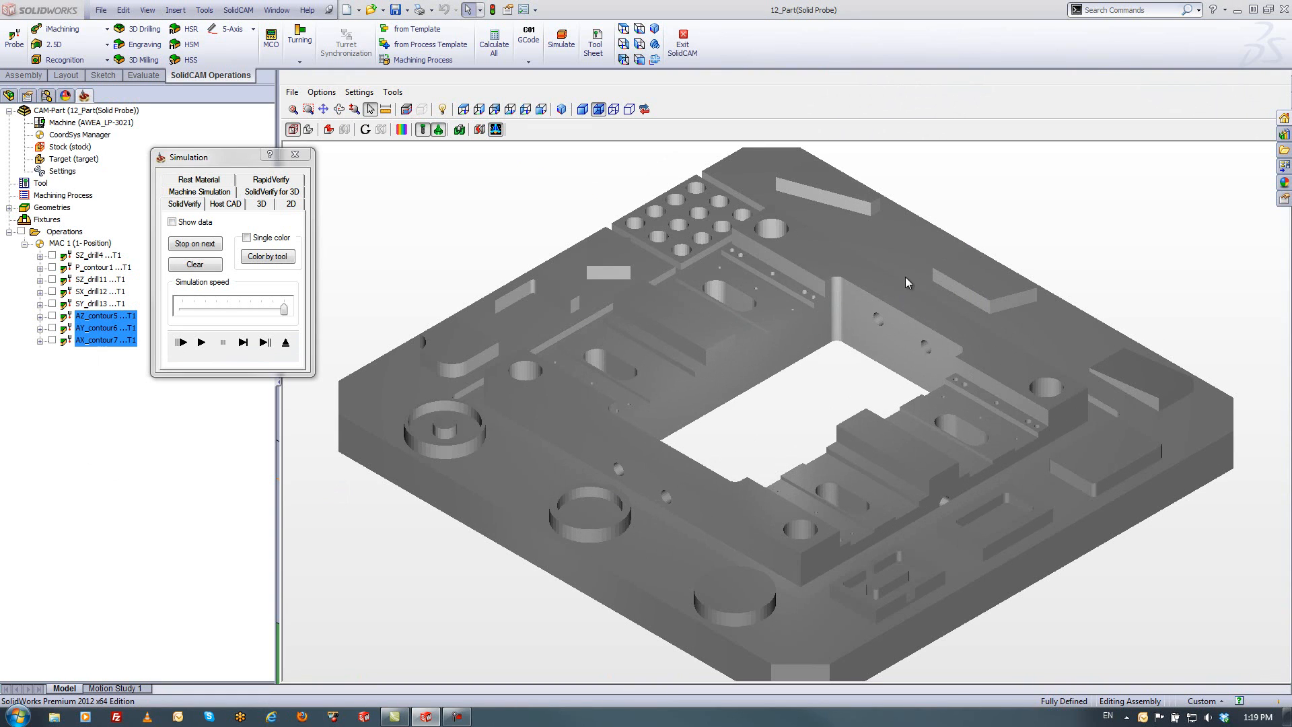
Simulate the Angle Z operation AZ_contour5 one move at a time, examining the probe touches on the sloped block
{"action": "middle_click_drag", "start_coordinate": [910, 277], "coordinate": [800, 396]}
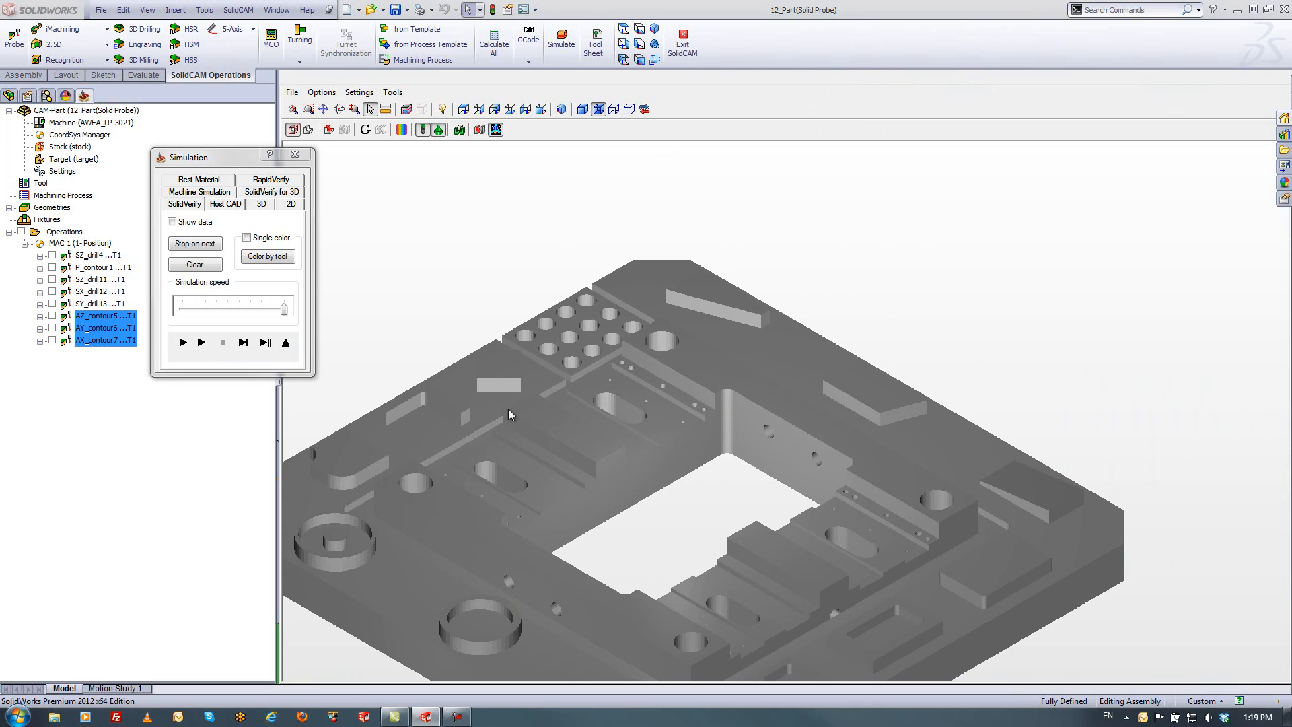
{"action": "scroll", "coordinate": [692, 545], "scroll_direction": "up", "scroll_amount": 2}
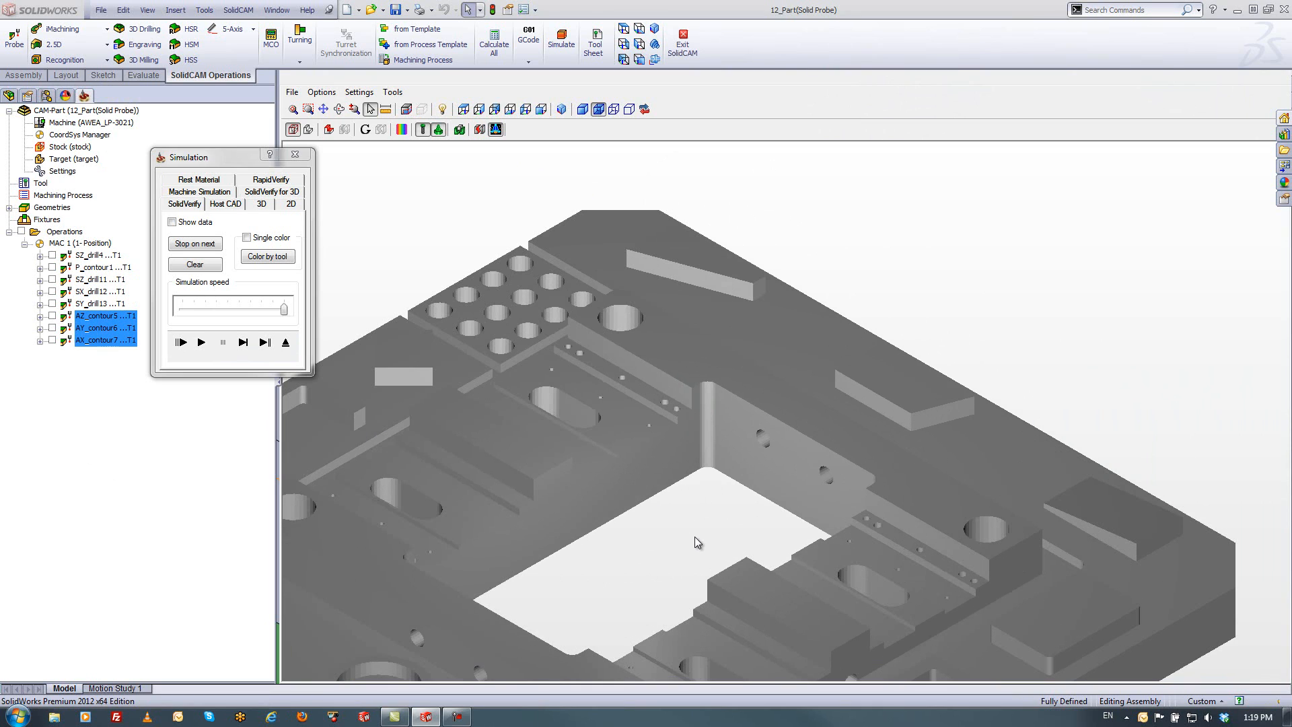
{"action": "left_click", "coordinate": [243, 343]}
{"action": "left_click", "coordinate": [243, 343]}
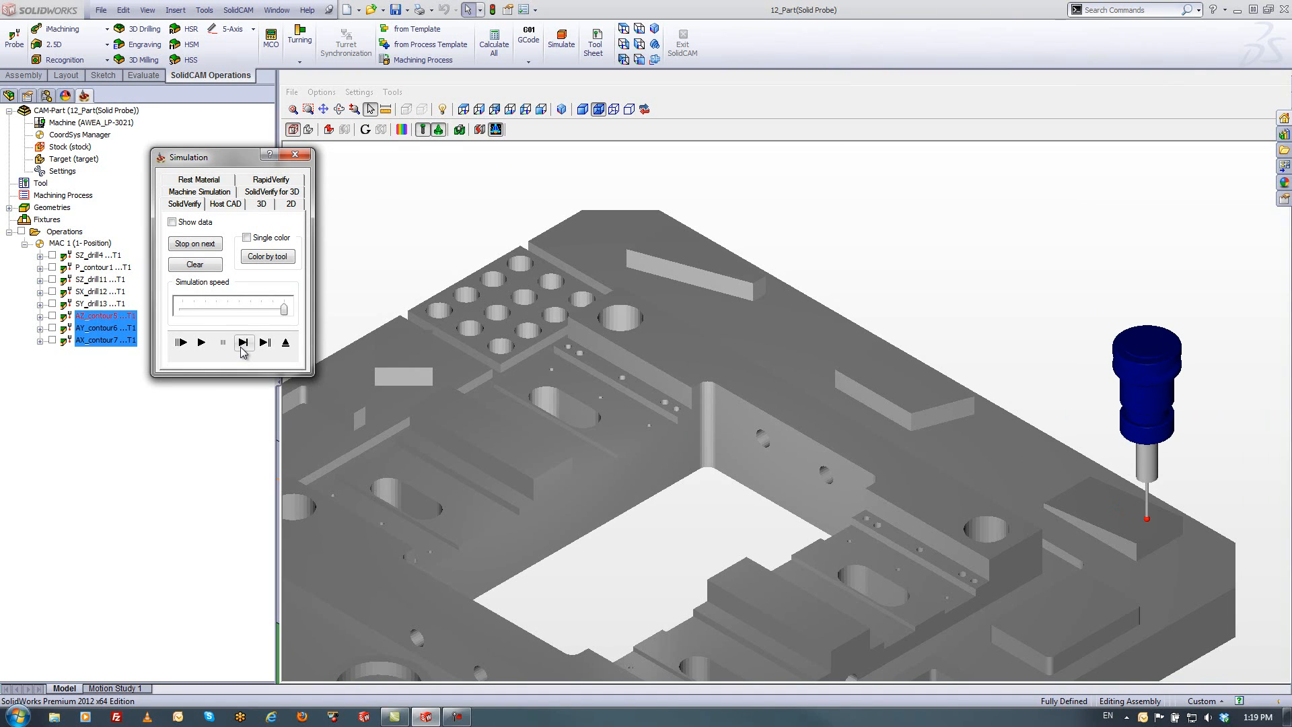
{"action": "left_click", "coordinate": [243, 343]}
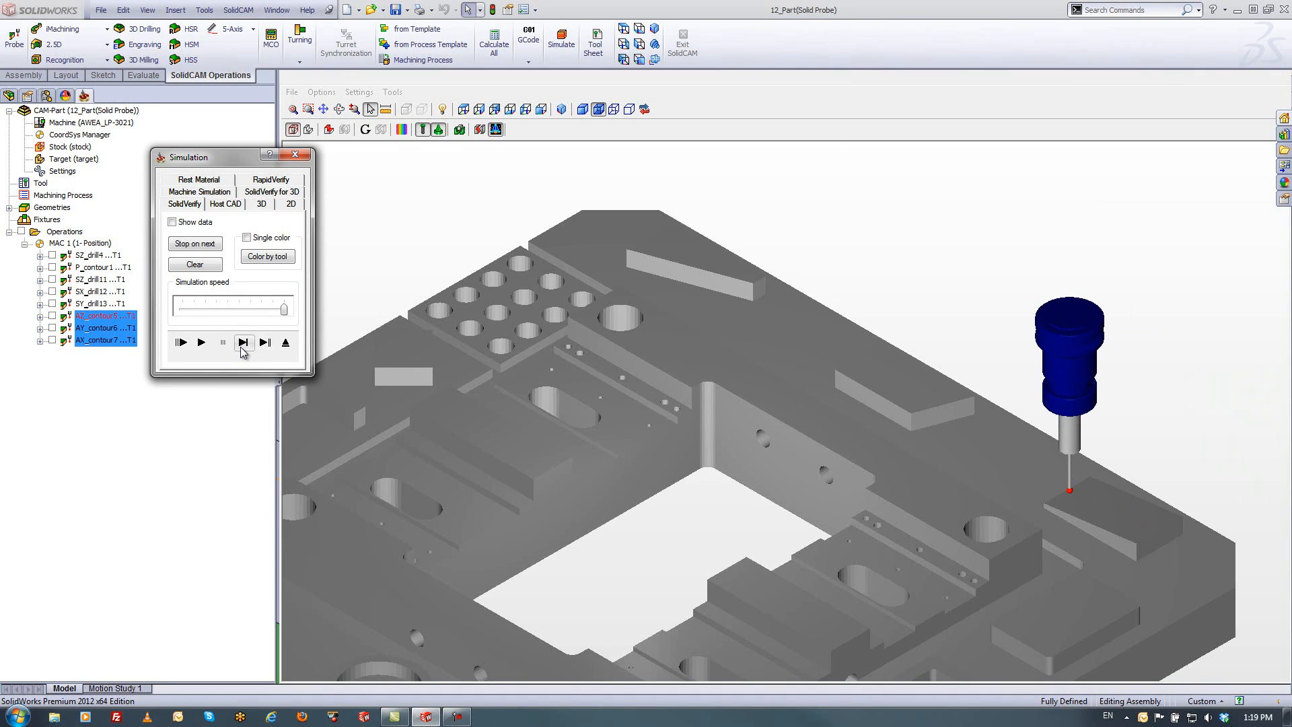
{"action": "left_click", "coordinate": [243, 348]}
{"action": "left_click", "coordinate": [243, 343]}
{"action": "left_click", "coordinate": [243, 342]}
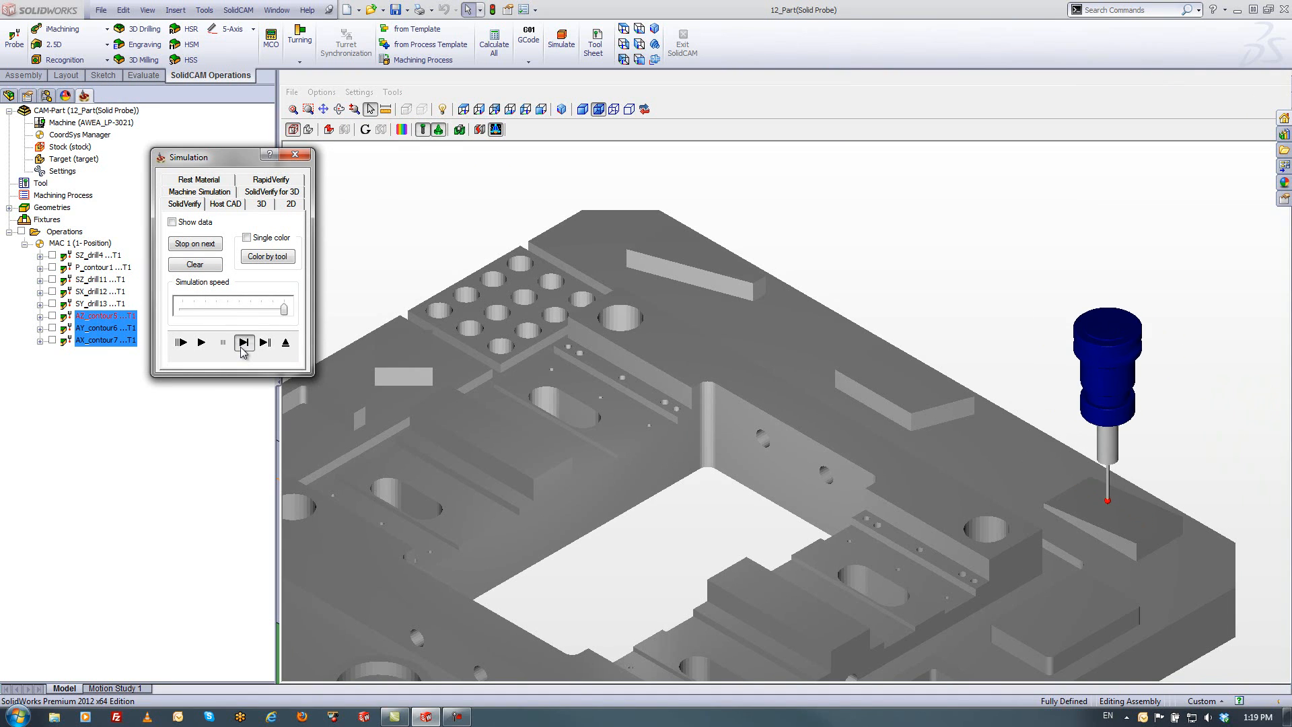
{"action": "left_click", "coordinate": [243, 342]}
Simulate the Angle Y operation AY_contour6 one move at a time, examining the probe touches along the angled block's long side
{"action": "left_click", "coordinate": [241, 348]}
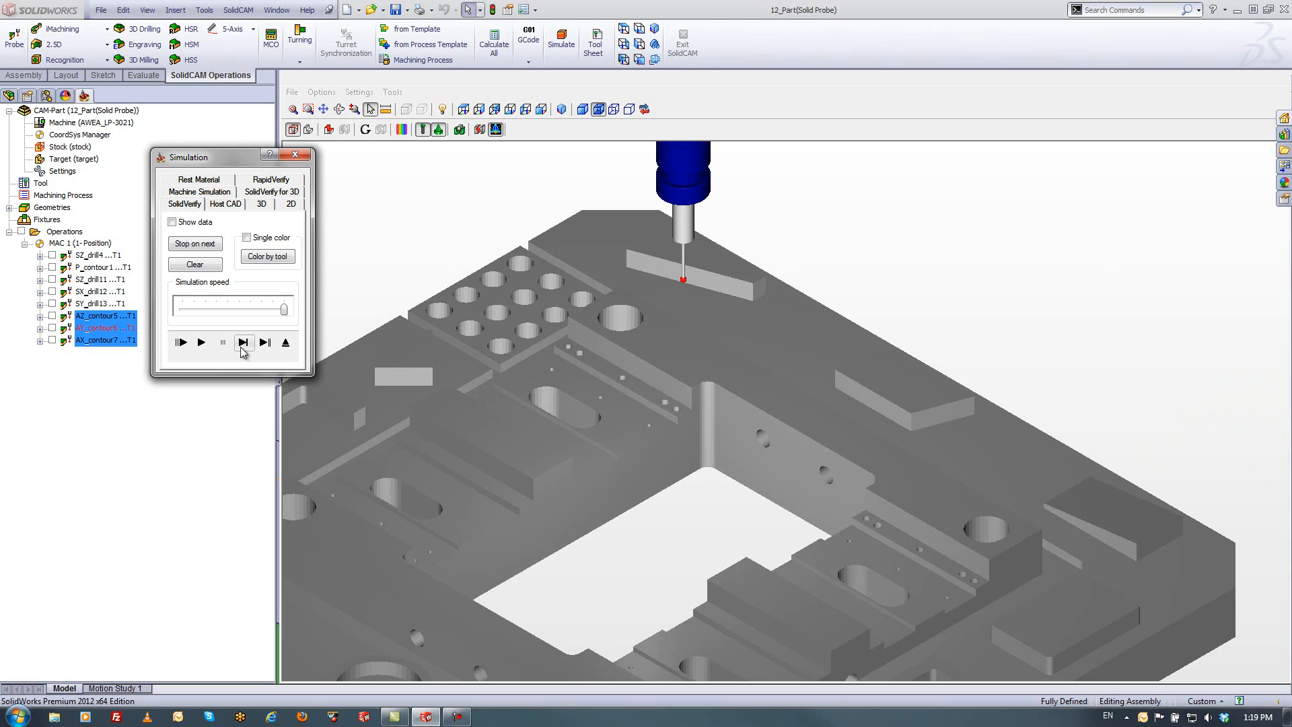
{"action": "left_click", "coordinate": [243, 345]}
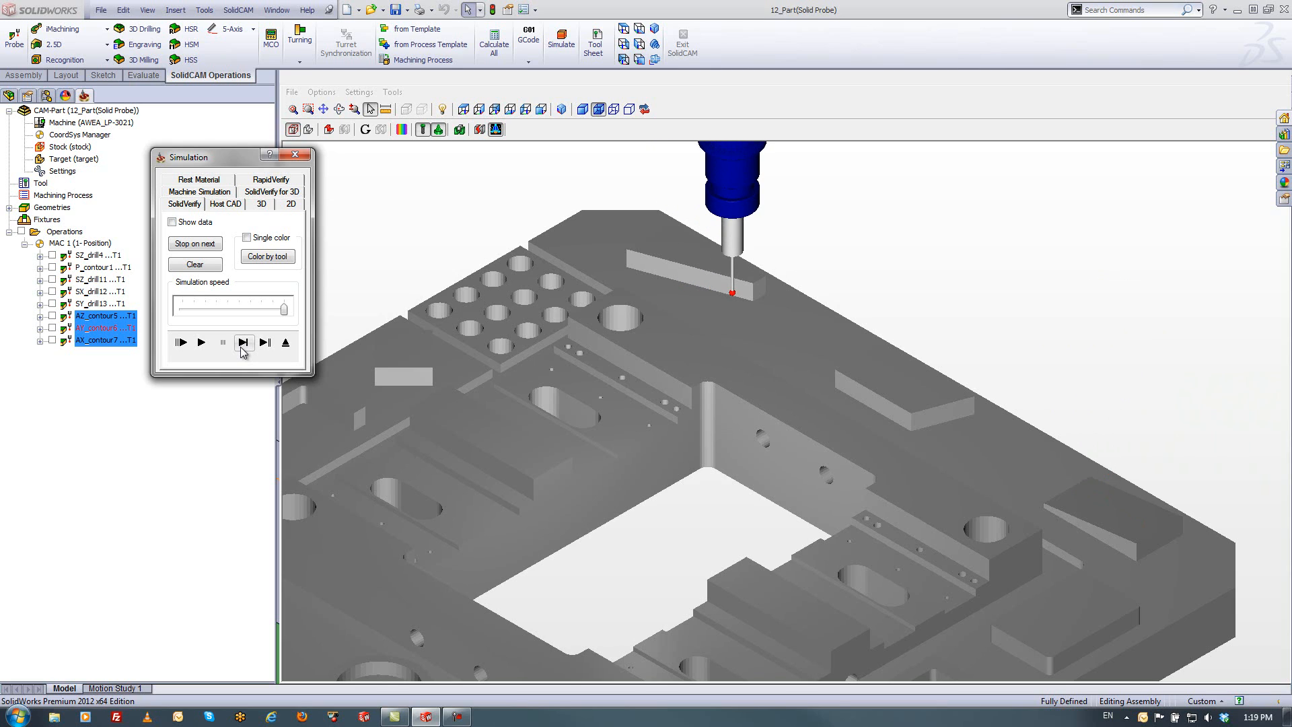
{"action": "left_click", "coordinate": [242, 344]}
{"action": "left_click", "coordinate": [243, 343]}
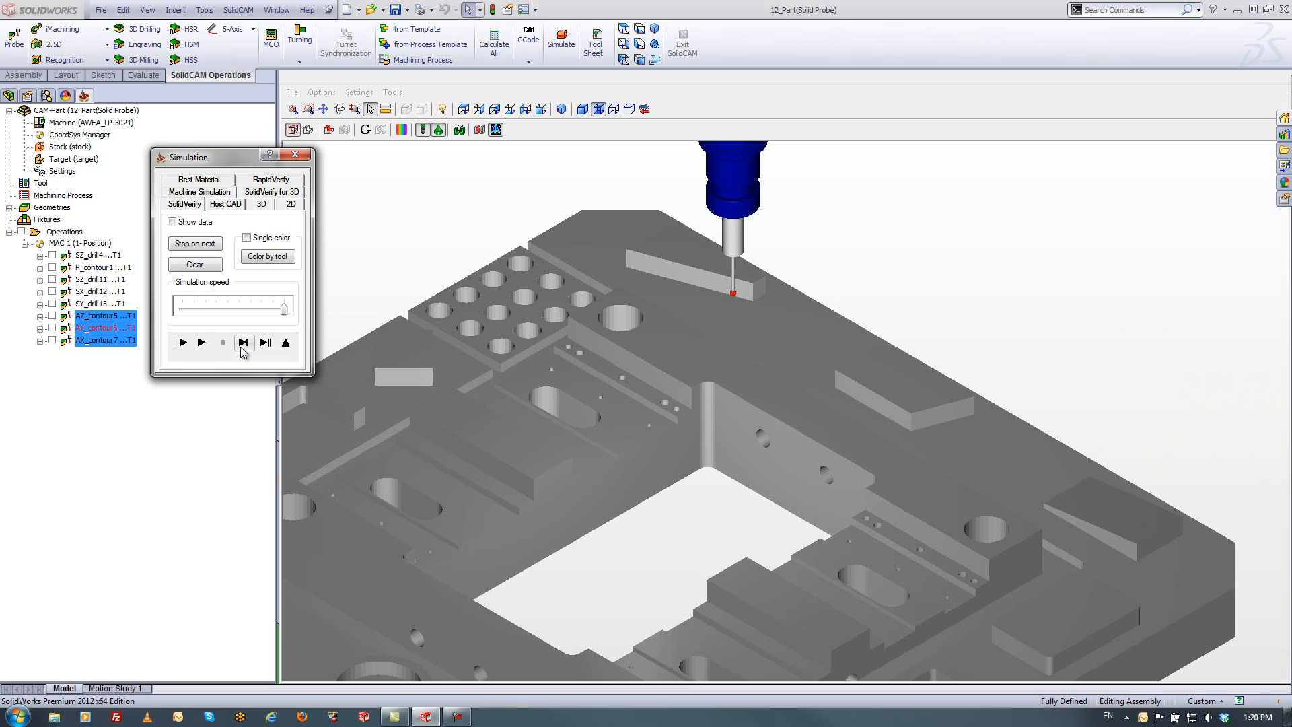
{"action": "left_click", "coordinate": [243, 343]}
{"action": "left_click", "coordinate": [243, 344]}
{"action": "left_click", "coordinate": [242, 344]}
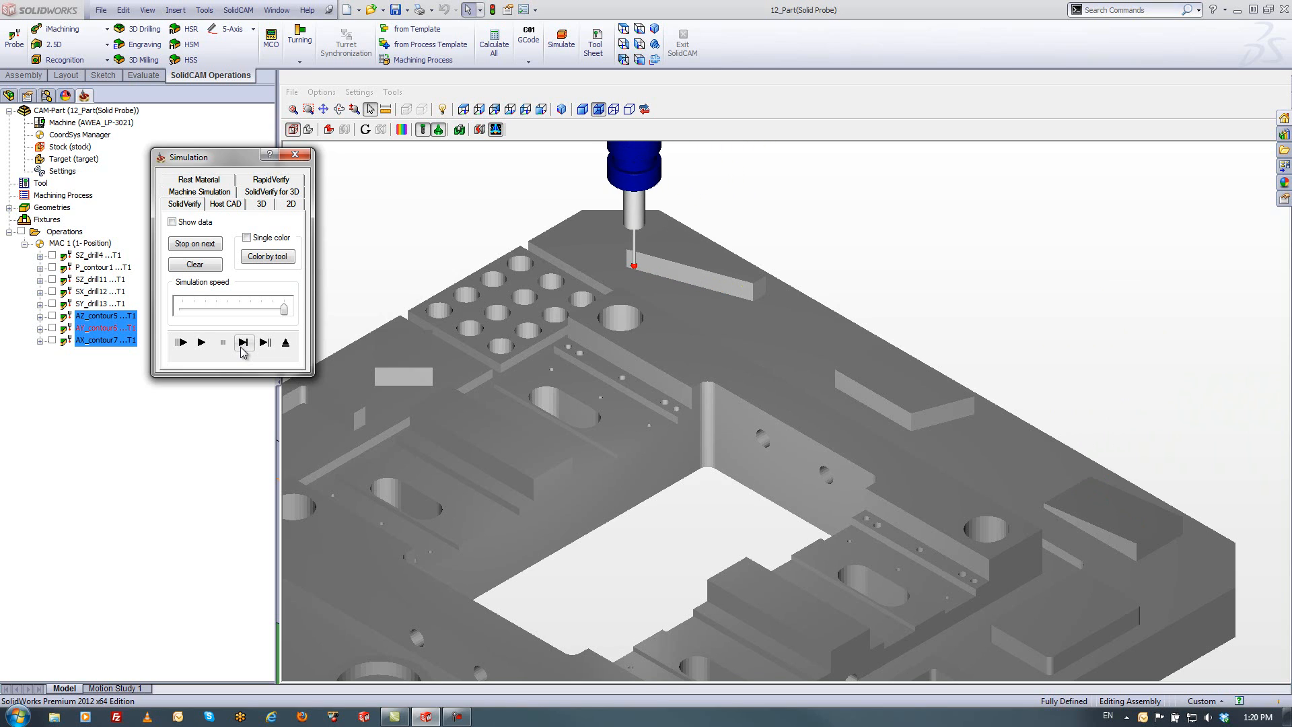
{"action": "left_click", "coordinate": [242, 344]}
{"action": "left_click", "coordinate": [243, 343]}
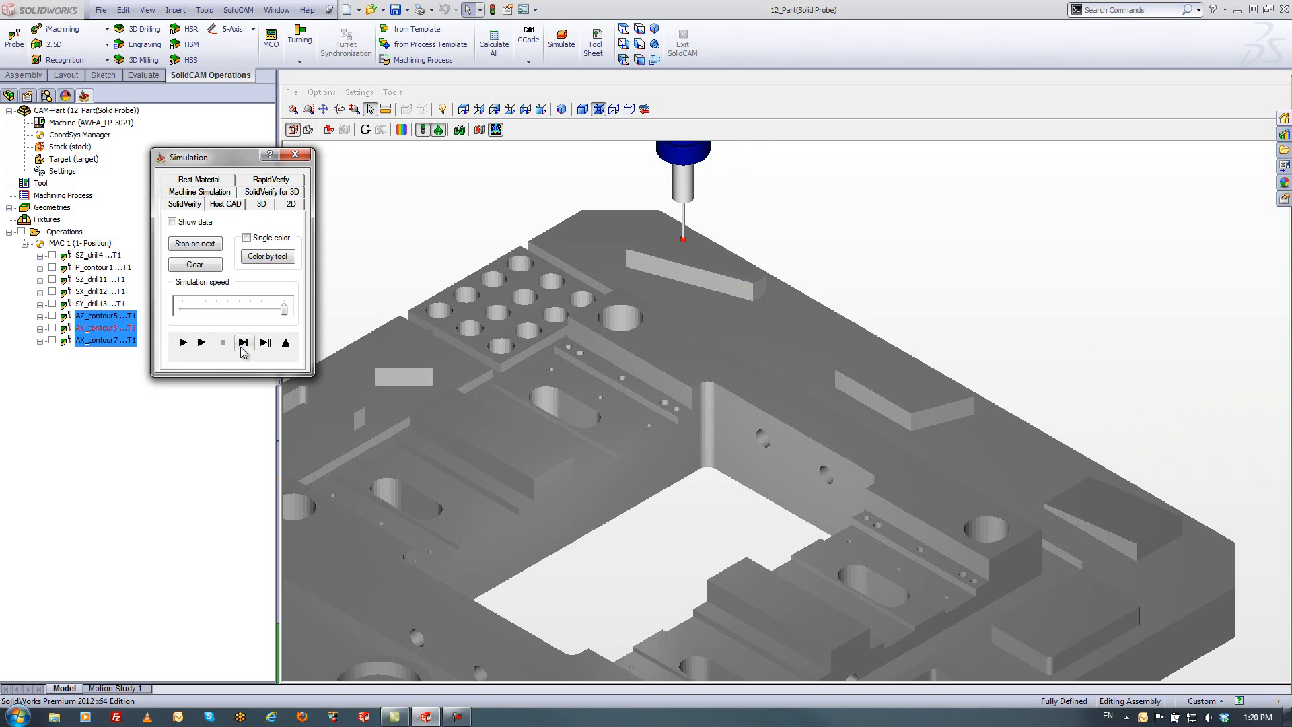
{"action": "left_click", "coordinate": [243, 343]}
Step through the Angle X operation AX_contour7 on the middle block's angled end face, then play the rest of the simulation
{"action": "left_click", "coordinate": [243, 344]}
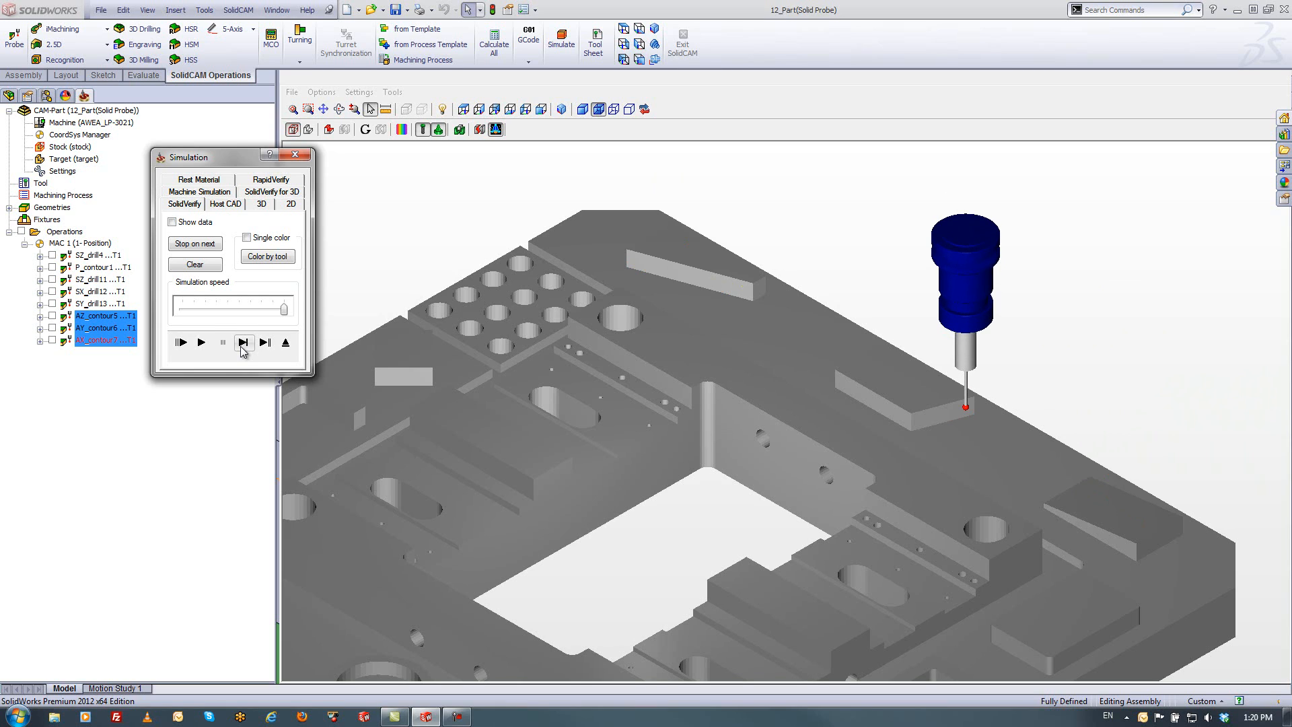
{"action": "left_click", "coordinate": [243, 343]}
{"action": "left_click", "coordinate": [243, 343]}
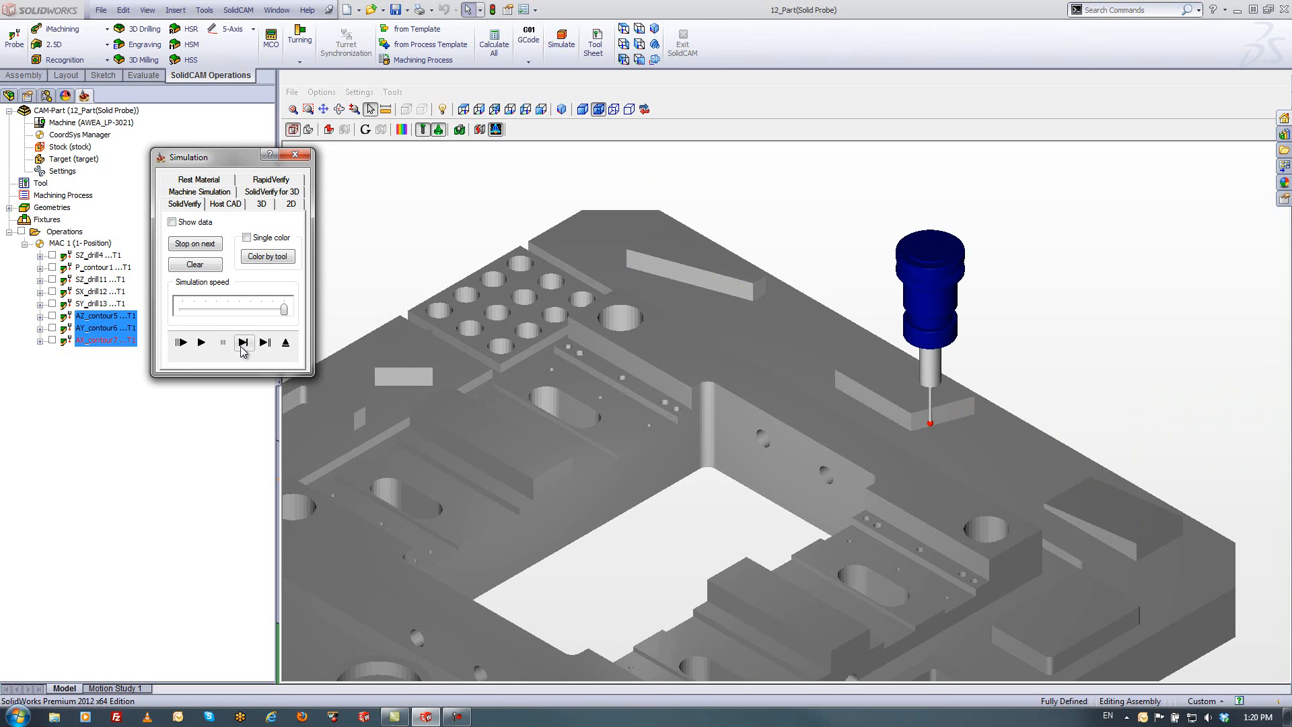
{"action": "left_click", "coordinate": [243, 343]}
{"action": "left_click", "coordinate": [243, 343]}
{"action": "left_click", "coordinate": [243, 343]}
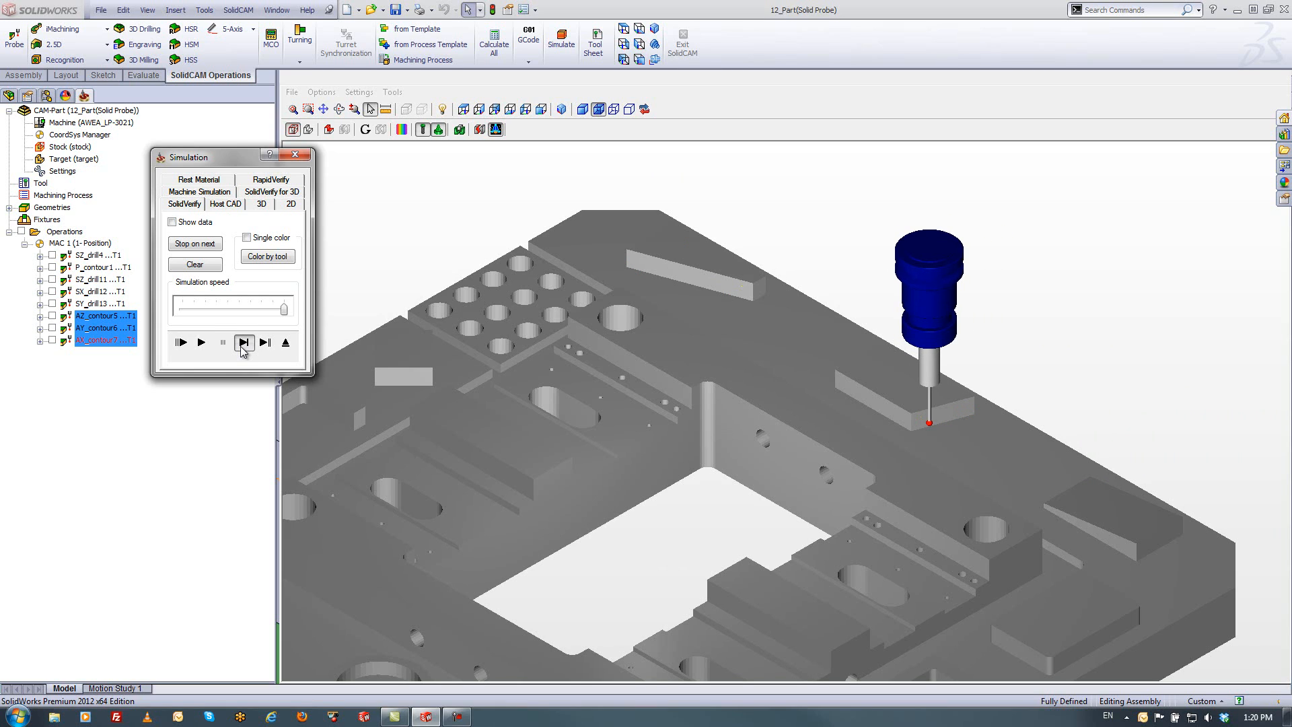
{"action": "left_click", "coordinate": [243, 343]}
{"action": "left_click", "coordinate": [243, 343]}
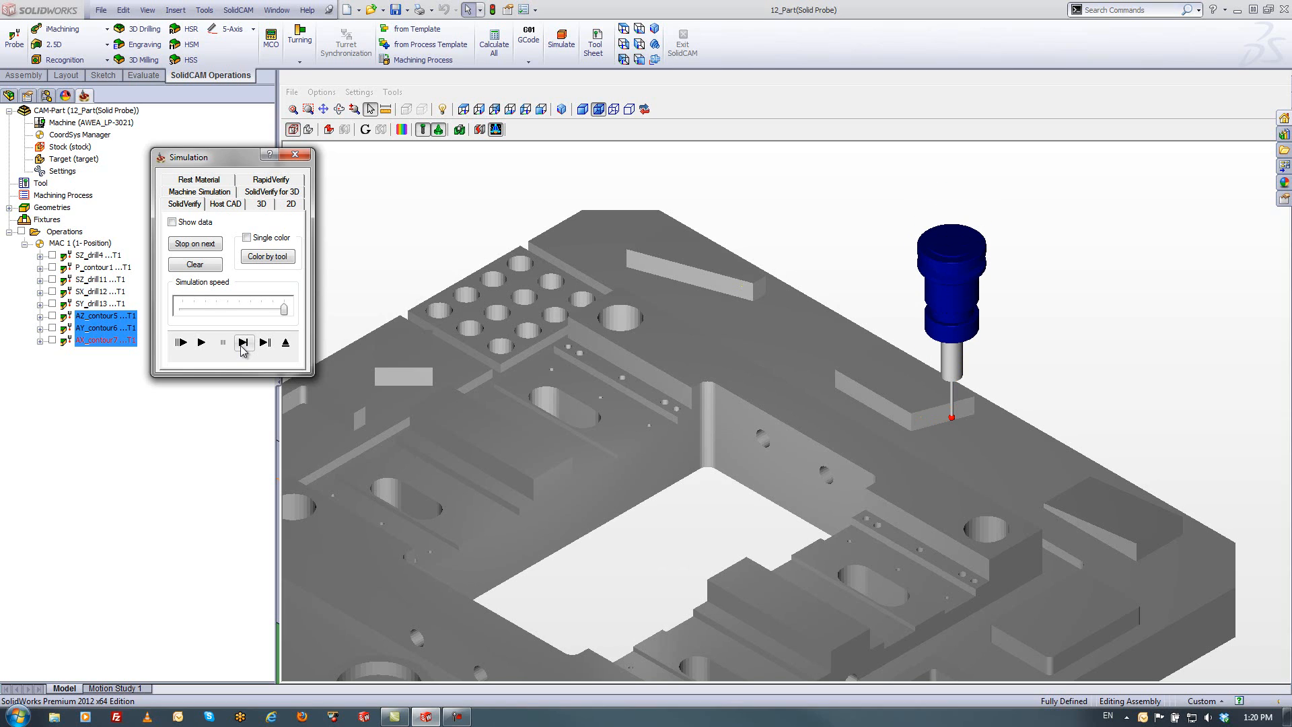
{"action": "left_click", "coordinate": [243, 343]}
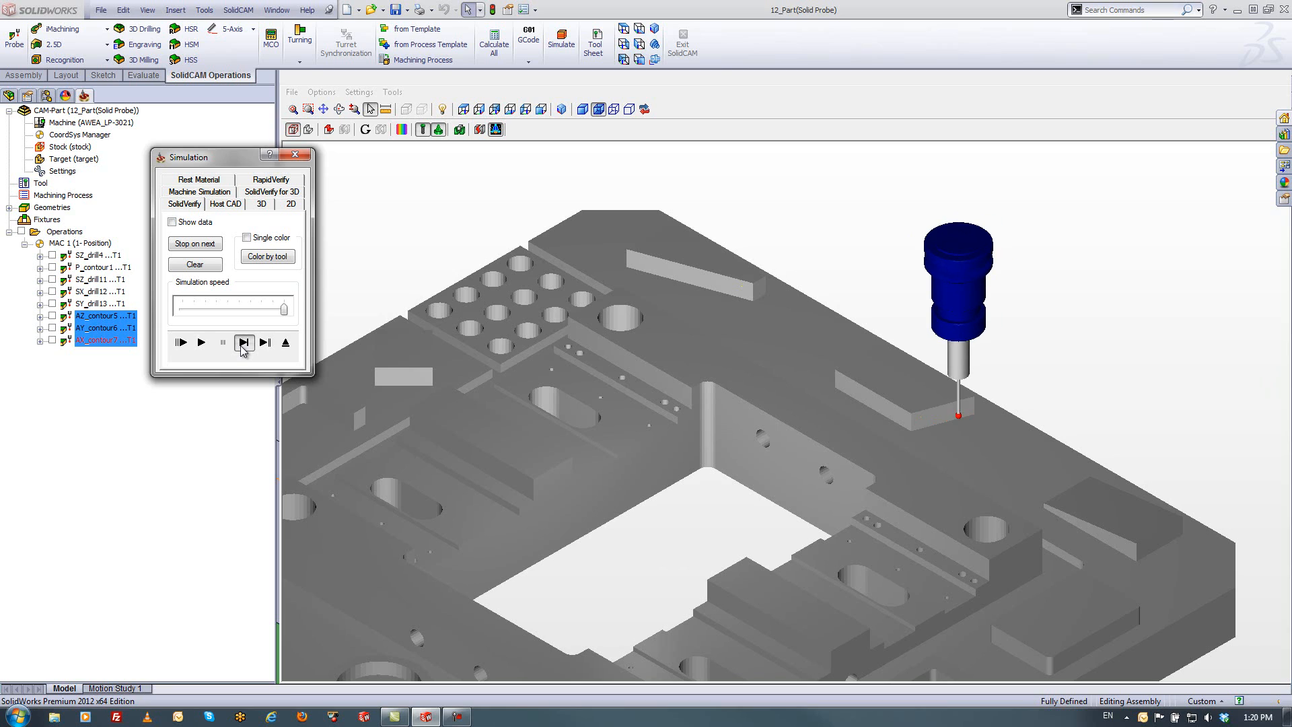
{"action": "left_click", "coordinate": [243, 344]}
{"action": "left_click", "coordinate": [201, 343]}
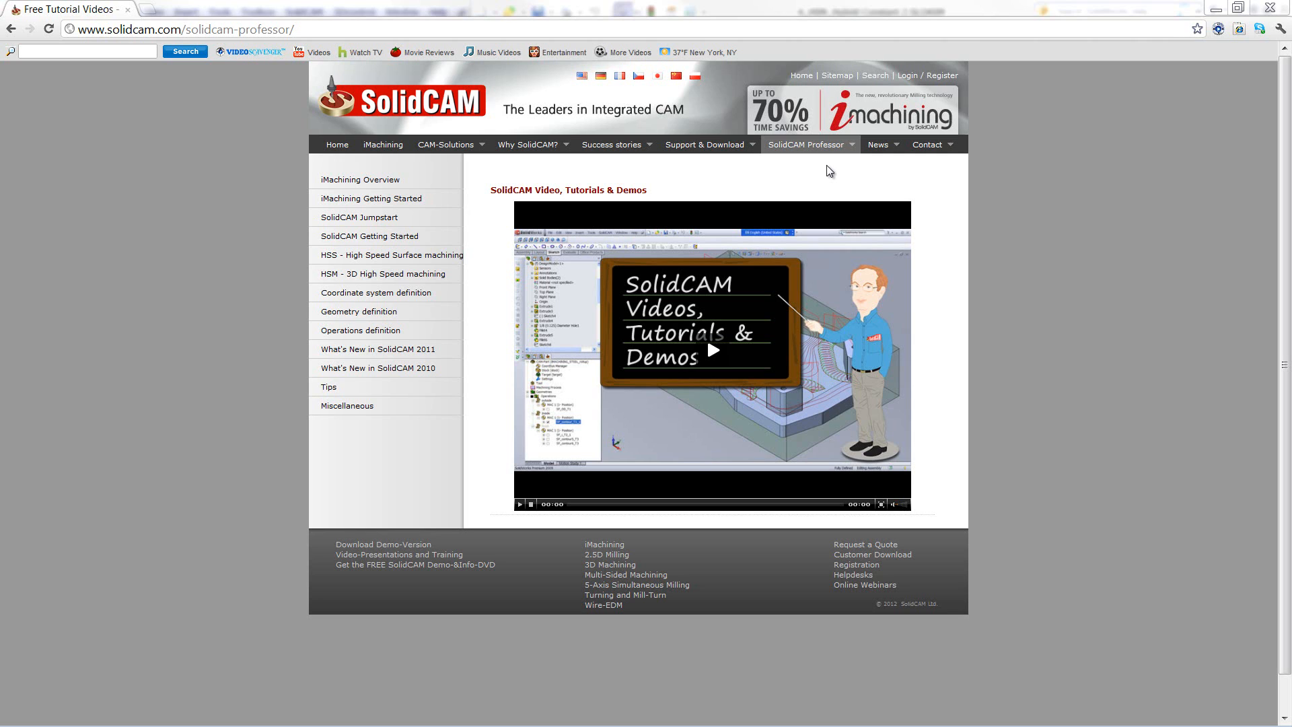
{"action": "mouse_move", "coordinate": [825, 154]}
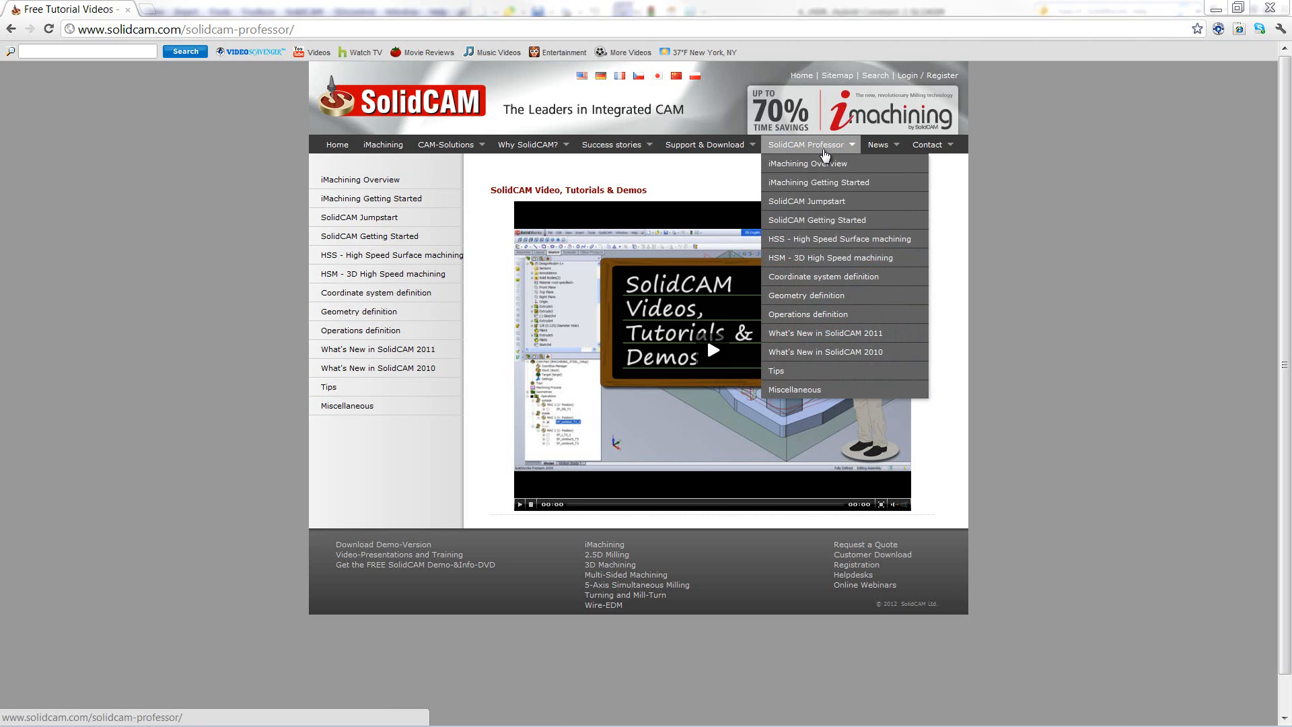